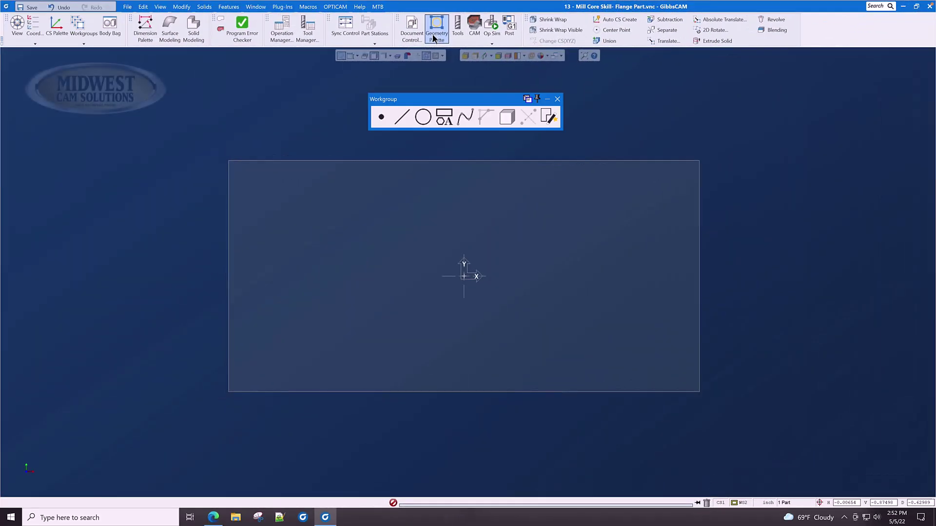
# - Open explicit XYZ point entry and turn off the shaded work plane display
pyautogui.click(382, 118)
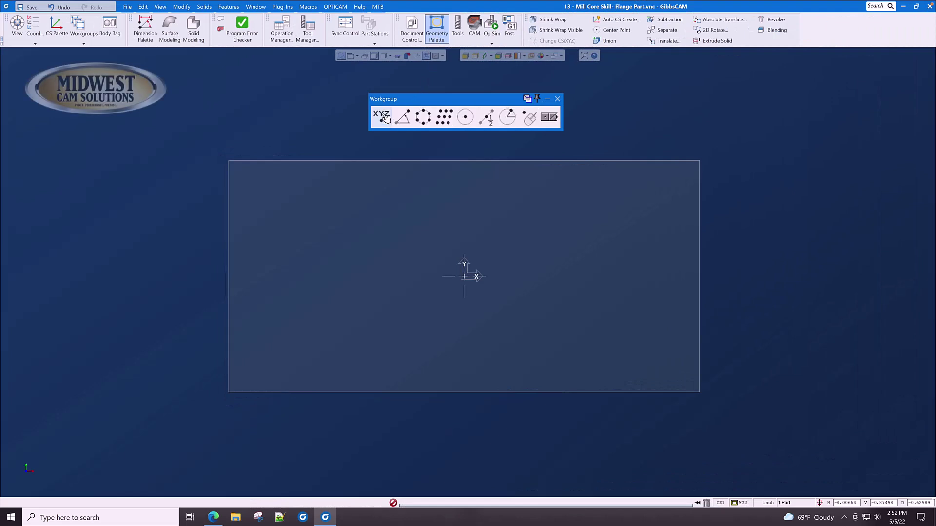
pyautogui.click(385, 117)
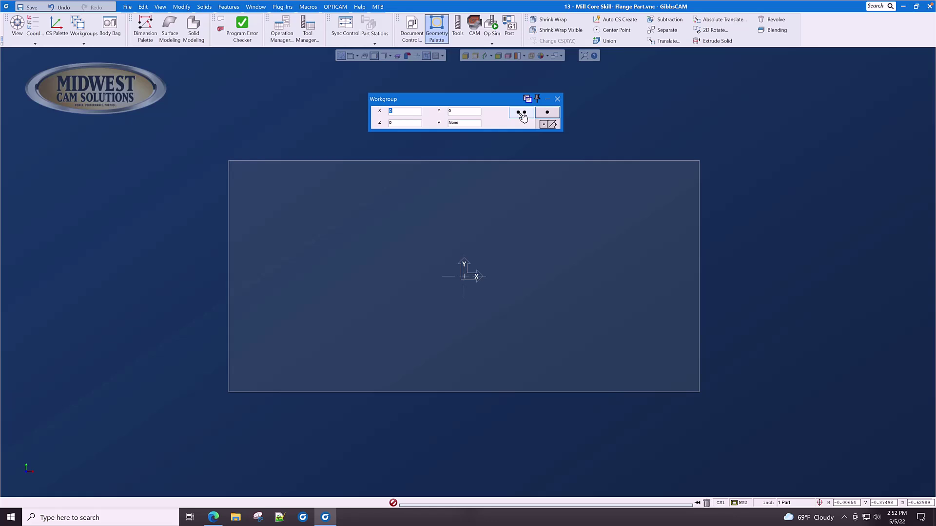
pyautogui.click(557, 99)
pyautogui.click(437, 25)
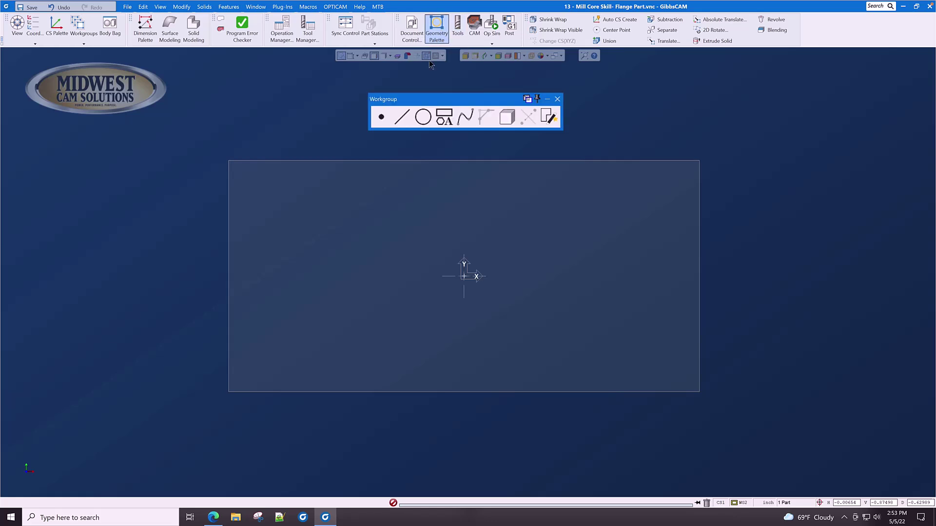
pyautogui.click(381, 117)
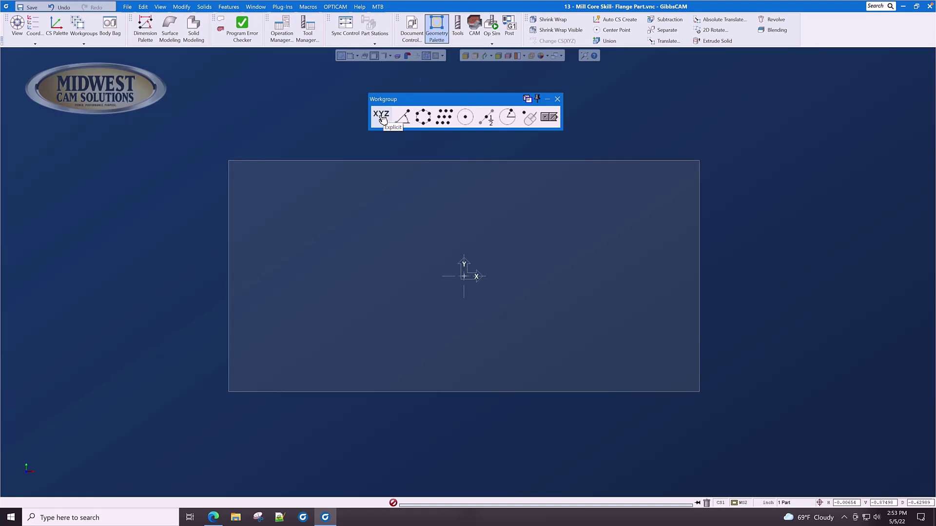
pyautogui.click(381, 117)
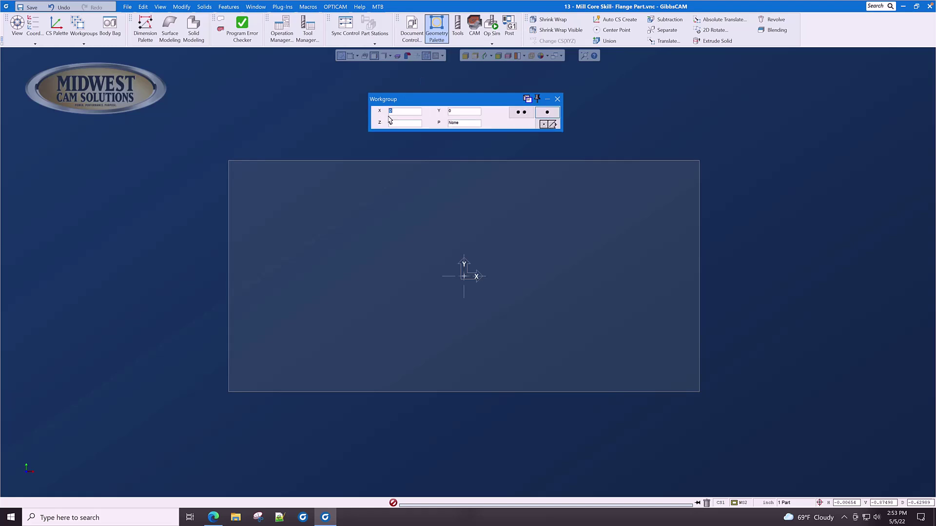
pyautogui.click(521, 114)
pyautogui.click(442, 57)
pyautogui.click(437, 70)
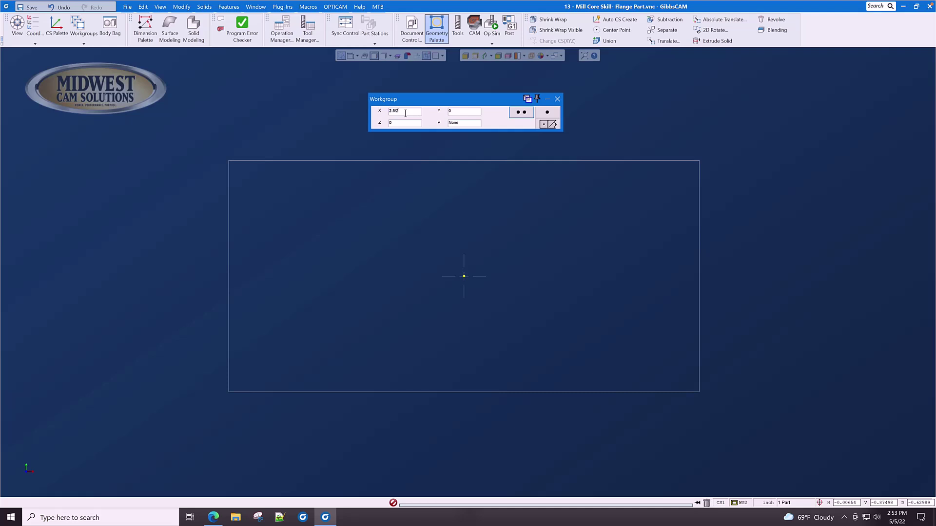
# - Create points at X 1.25 (from 2.5/2) and X -1.25 on Y 0
pyautogui.press('Return')
pyautogui.doubleClick(405, 114)
pyautogui.click(521, 112)
pyautogui.click(419, 113)
pyautogui.click(521, 112)
pyautogui.click(549, 125)
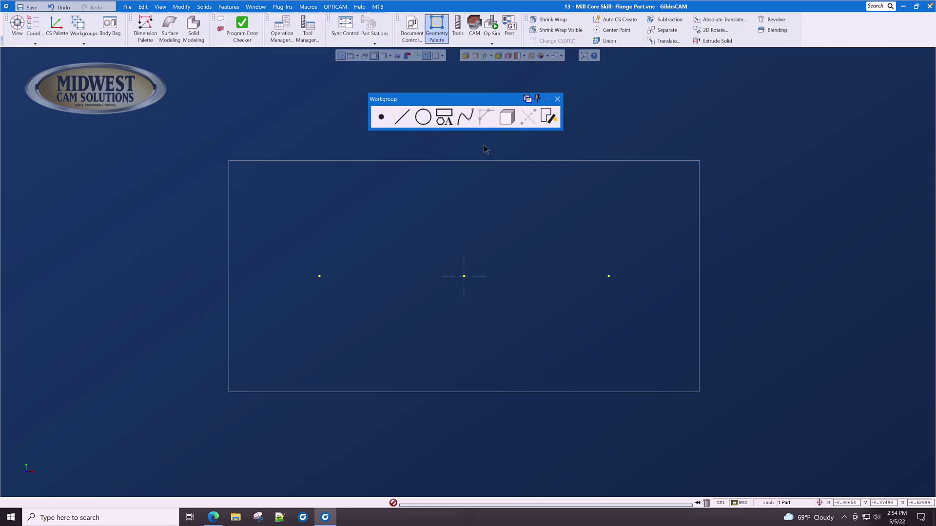
# - Draw 0.3125-radius circles (R .625/2) at both side points
pyautogui.click(424, 118)
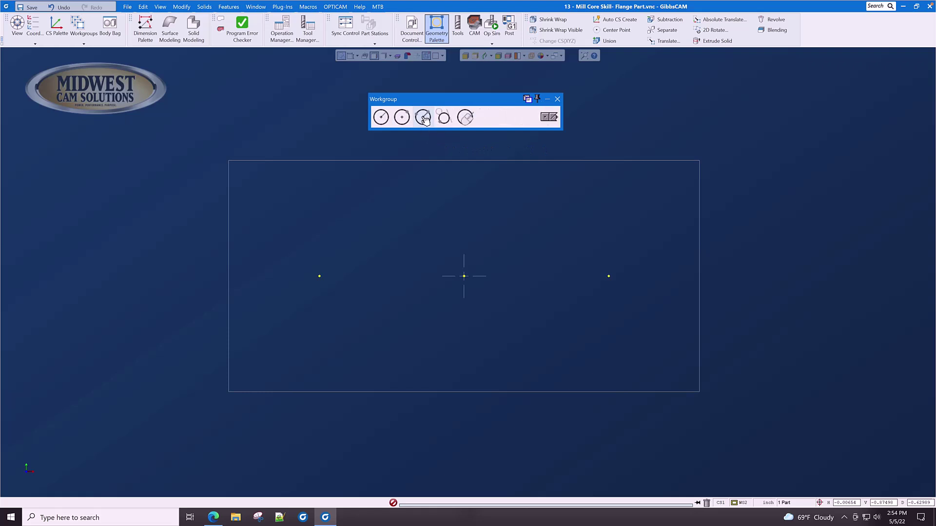
pyautogui.click(381, 117)
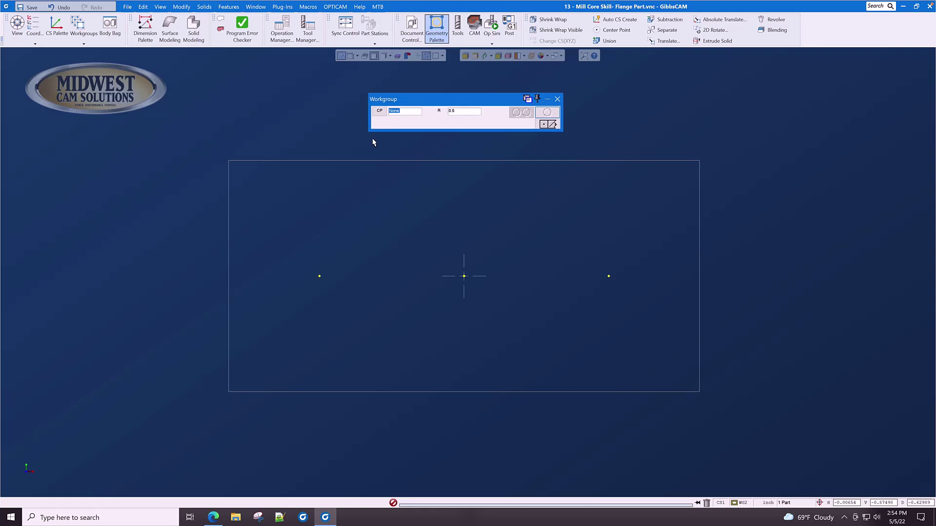
pyautogui.click(609, 276)
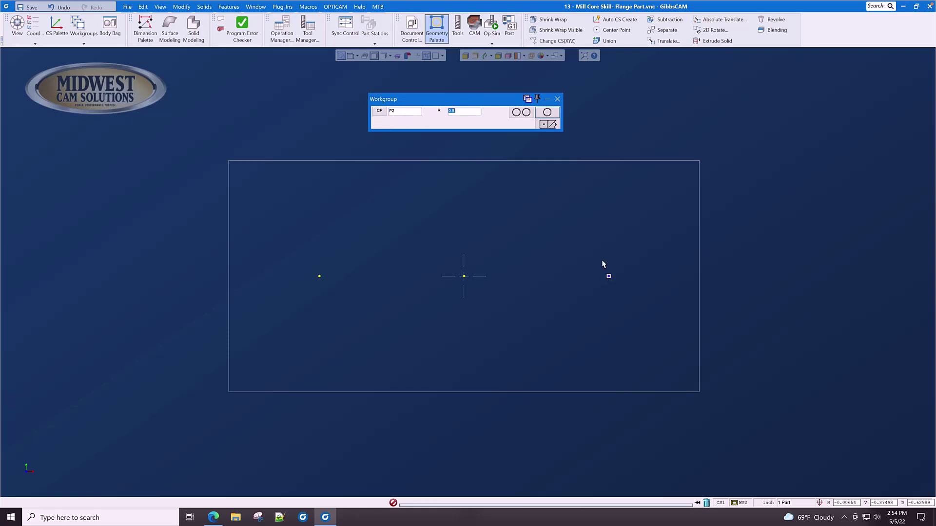
pyautogui.doubleClick(463, 113)
pyautogui.write('.625/2')
pyautogui.press('Tab')
pyautogui.click(520, 112)
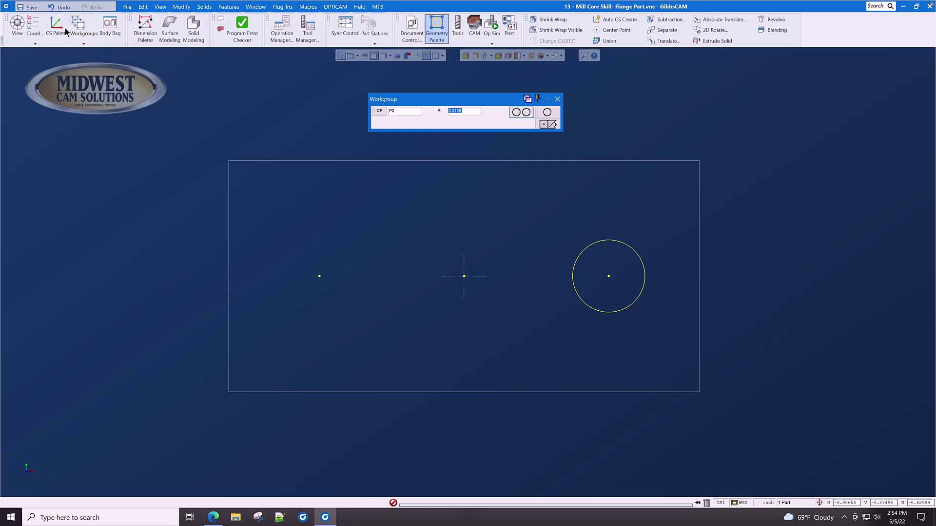
pyautogui.click(62, 8)
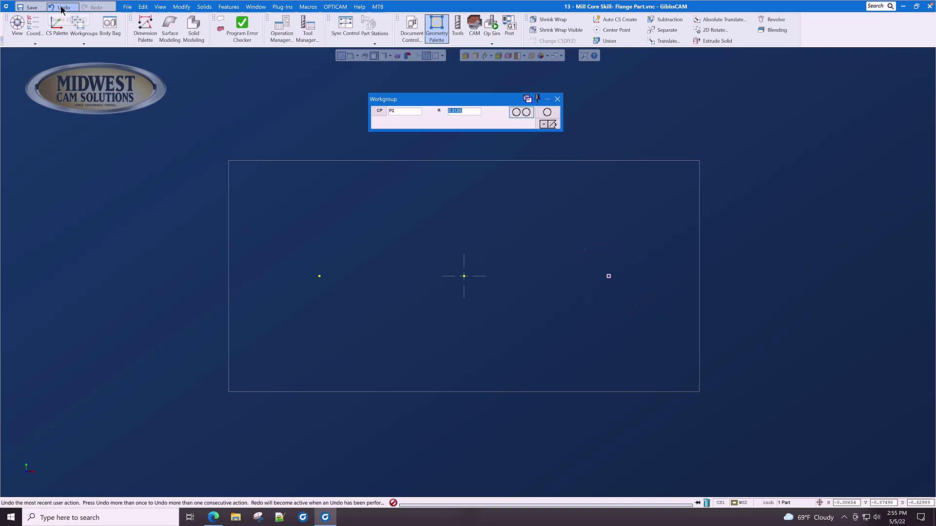
pyautogui.click(320, 276)
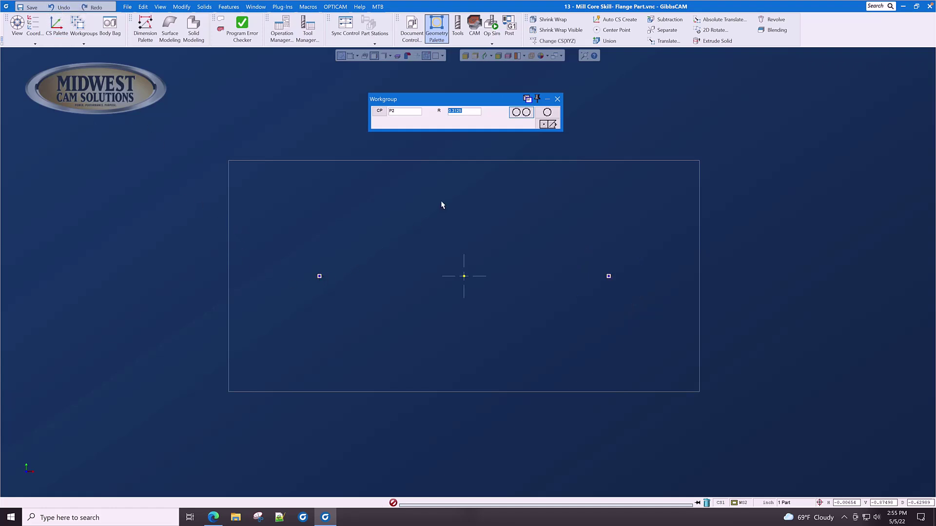
pyautogui.click(519, 114)
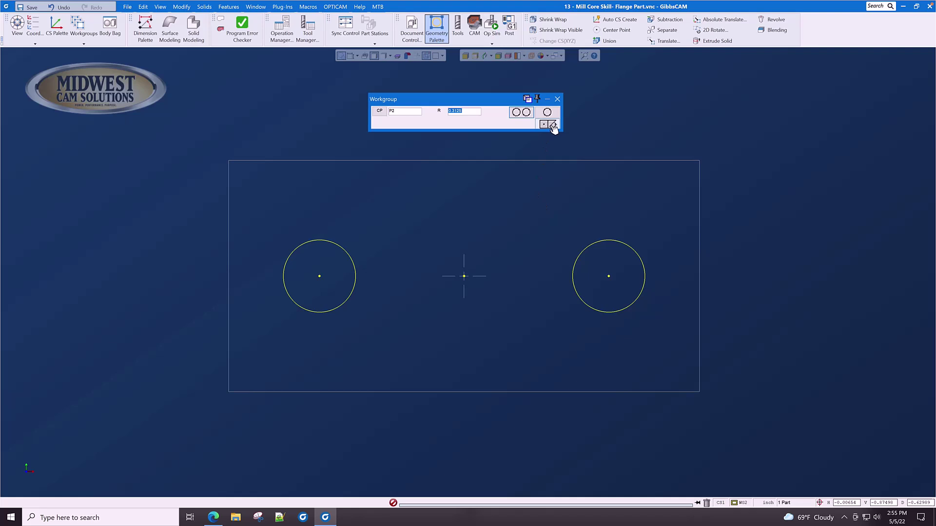
# - Draw a 0.5-radius circle at the centre point
pyautogui.click(464, 276)
pyautogui.write('.5')
pyautogui.click(522, 113)
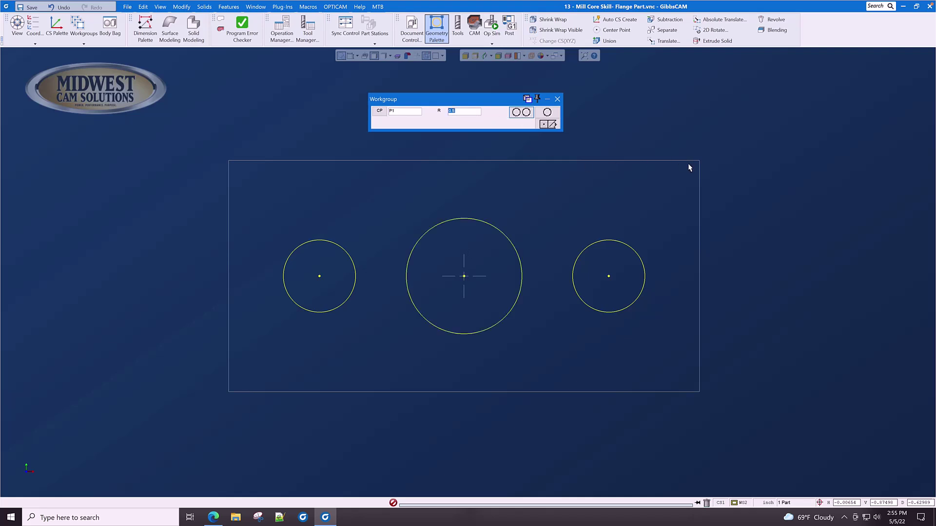
pyautogui.click(548, 125)
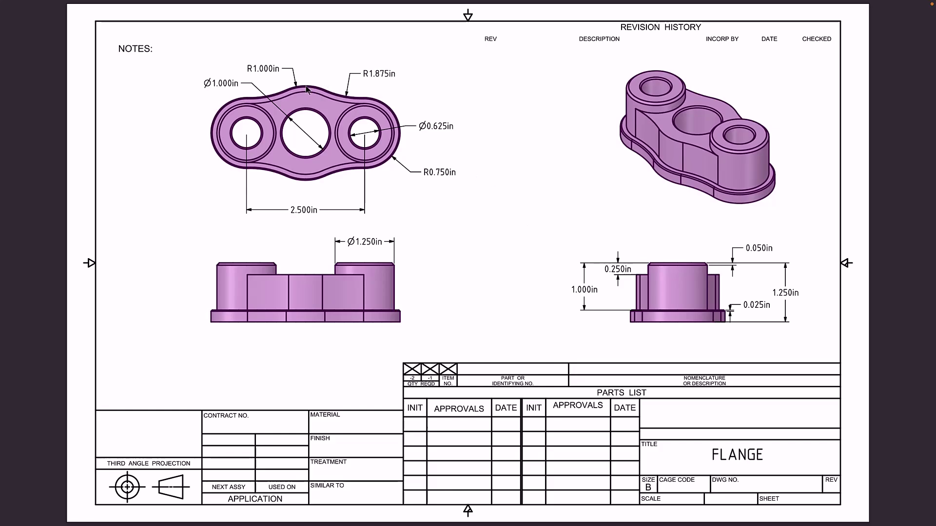
# - Draw a radius-1 circle around the centre point
pyautogui.hotkey('alt', 'Tab')
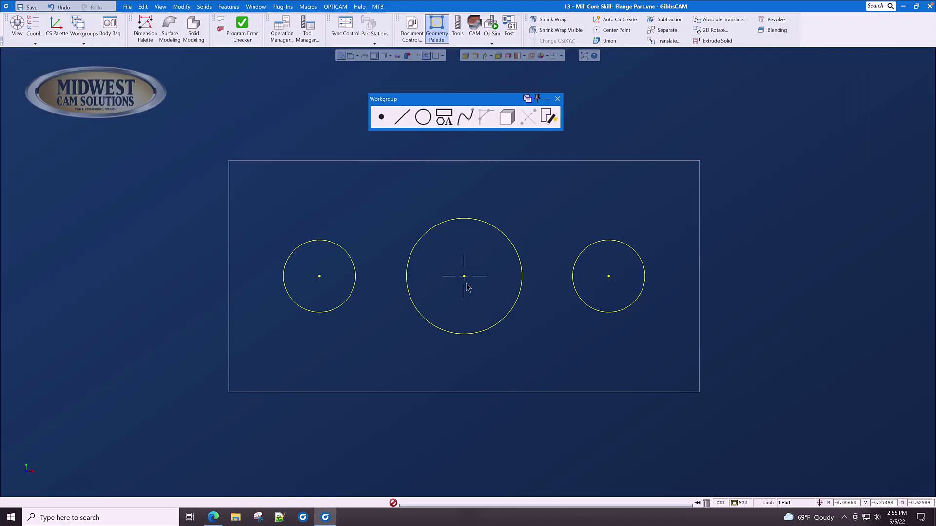
pyautogui.click(422, 119)
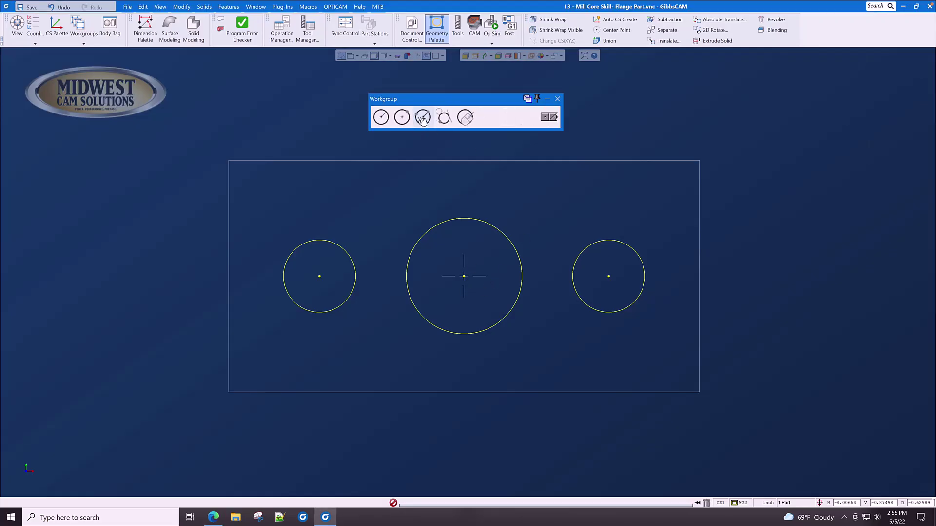
pyautogui.click(381, 117)
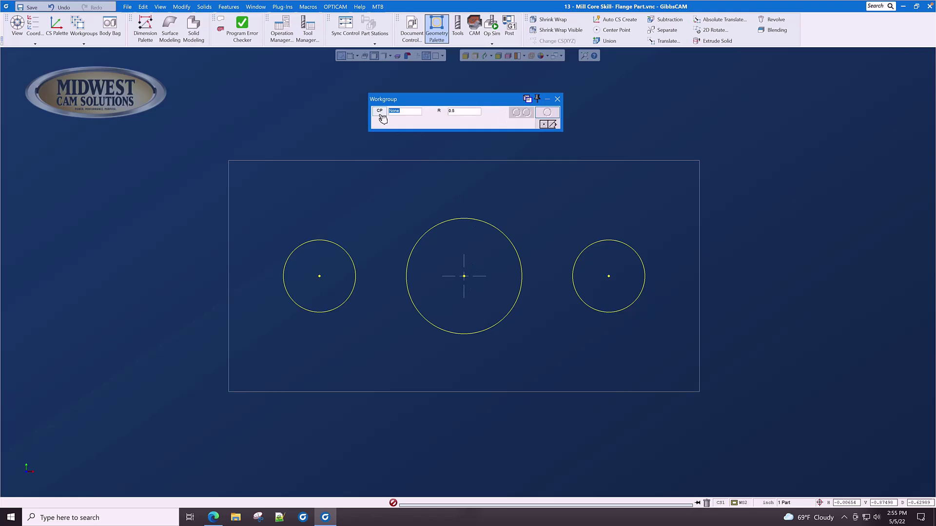
pyautogui.click(464, 277)
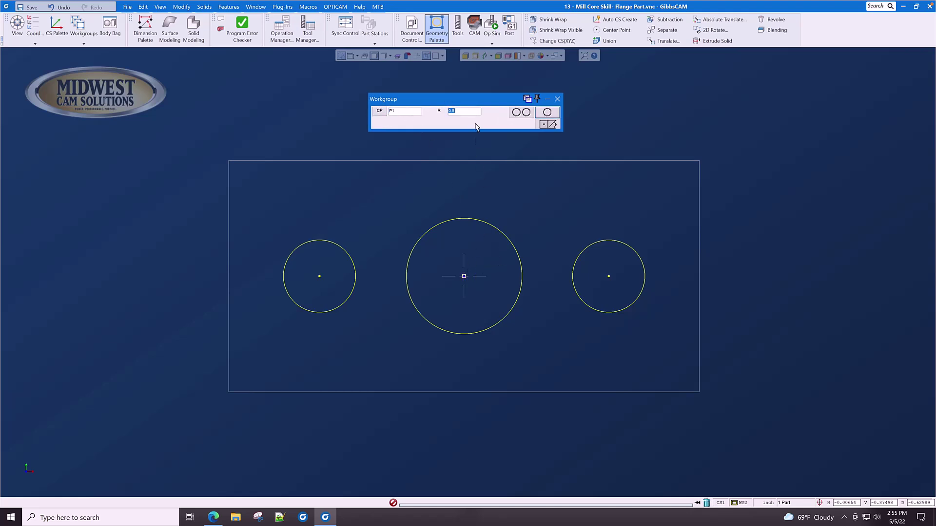
pyautogui.write('1')
pyautogui.click(515, 113)
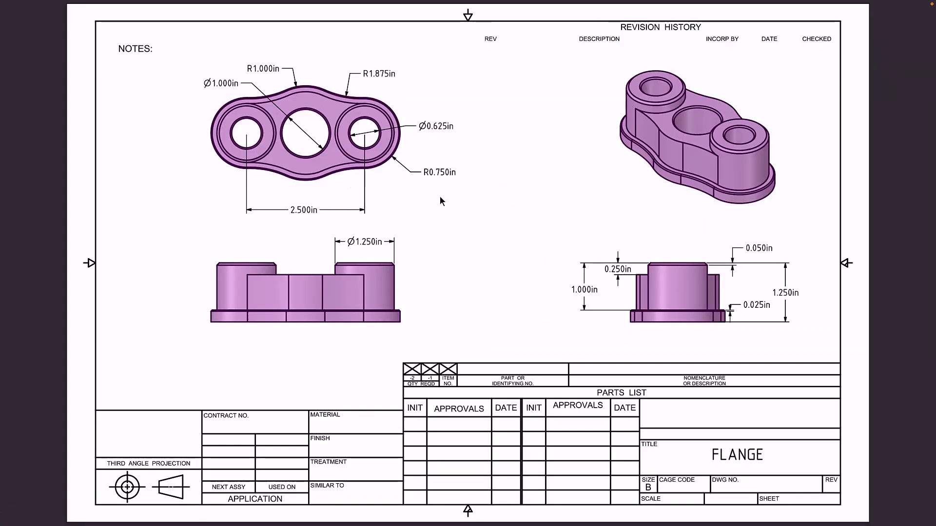
# - Draw 0.75-radius circles around both side points
pyautogui.hotkey('alt', 'Tab')
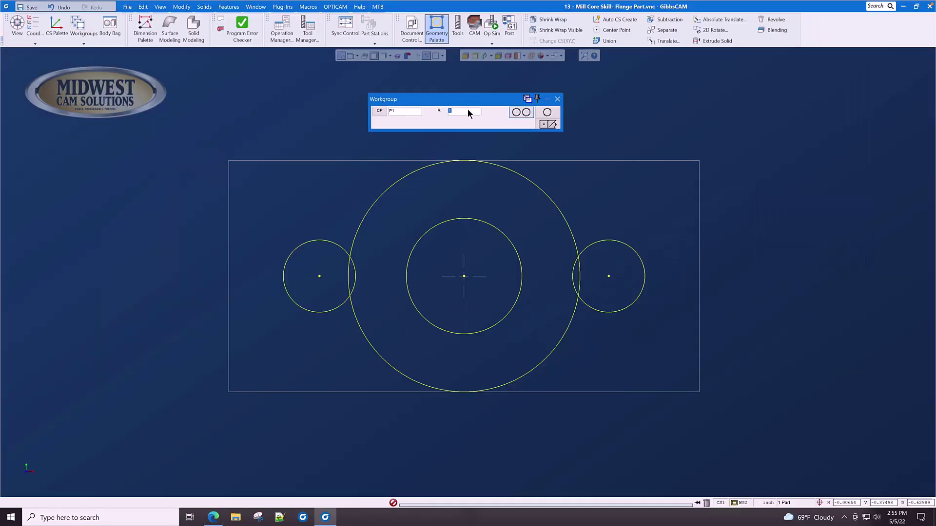
pyautogui.click(319, 276)
pyautogui.click(520, 115)
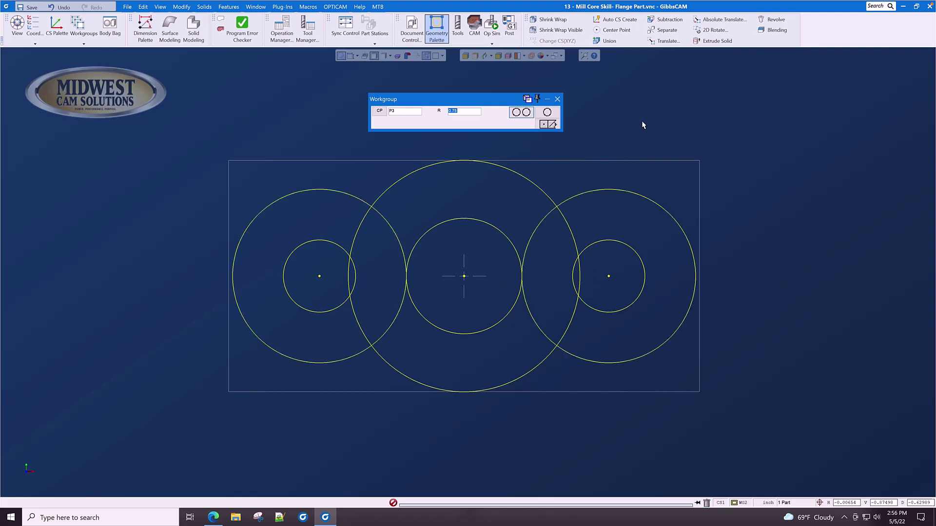
pyautogui.click(548, 125)
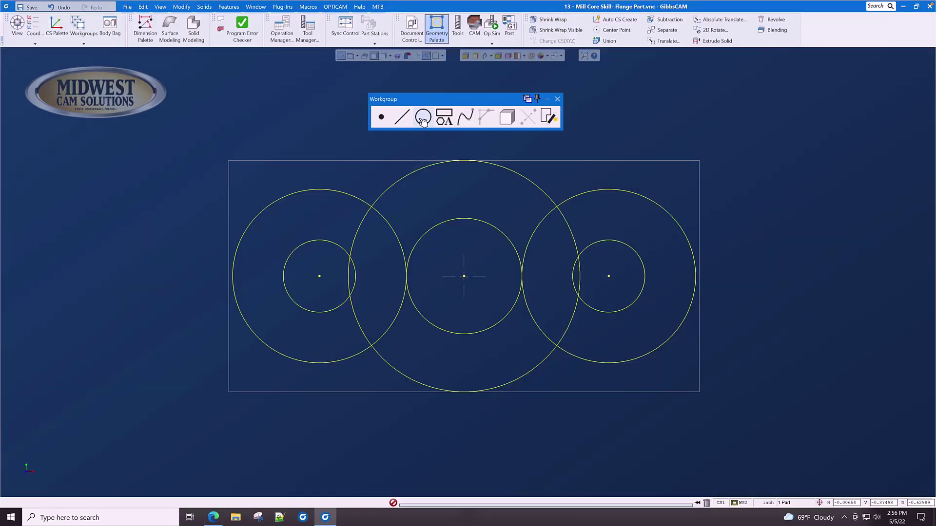
# - Join the tops of the left outer and centre circles with a 1.875-radius tangent arc
pyautogui.click(423, 118)
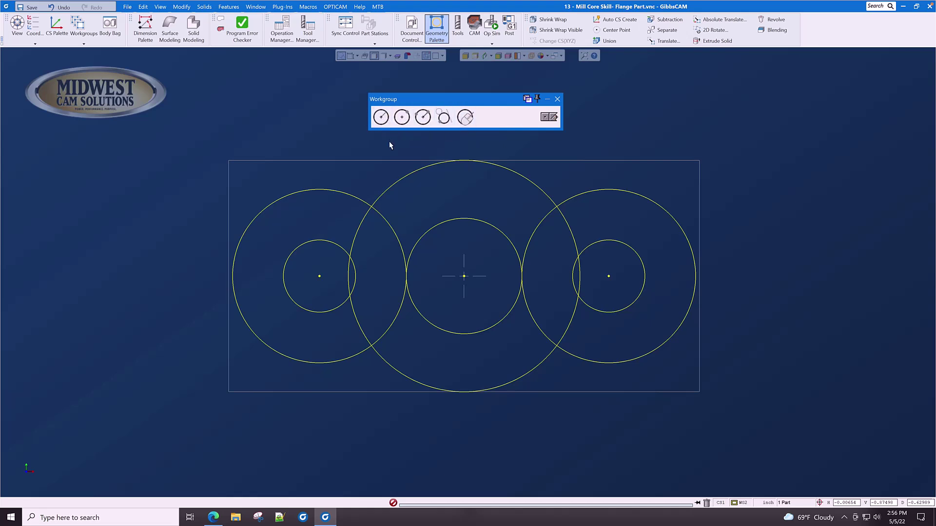
pyautogui.click(549, 117)
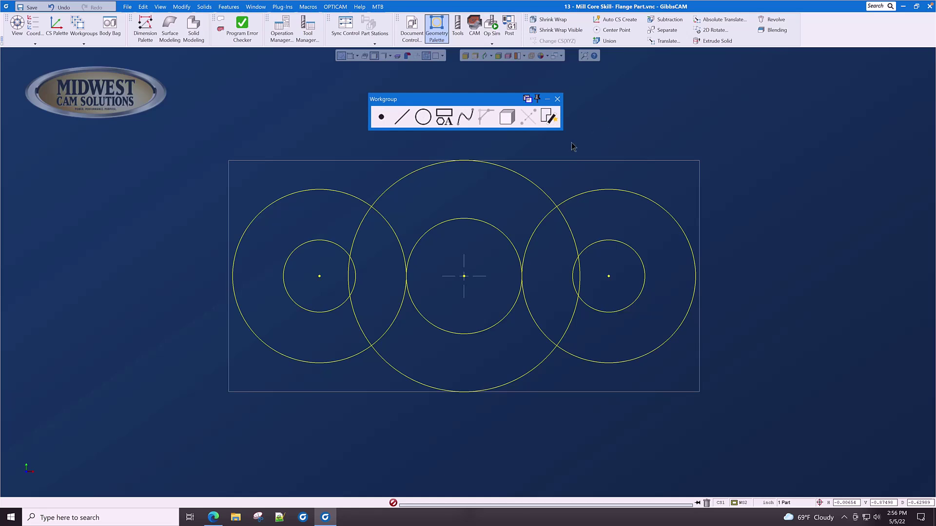
pyautogui.click(335, 193)
pyautogui.keyDown('shift'); pyautogui.click(392, 189); pyautogui.keyUp('shift')
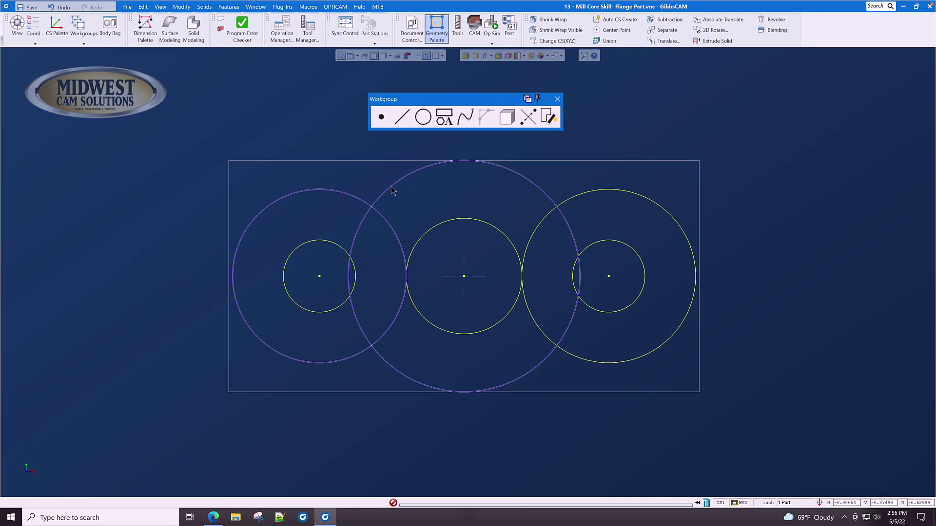
pyautogui.click(423, 119)
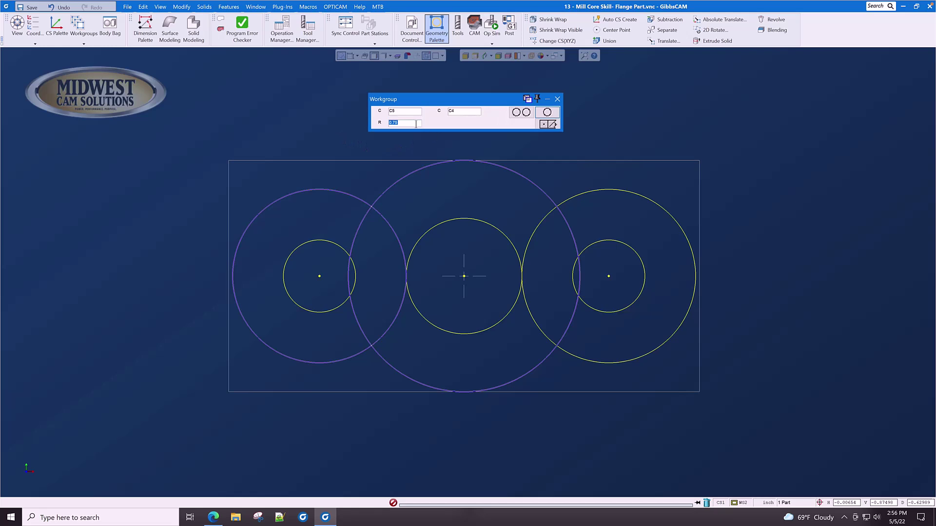
pyautogui.write('1')
pyautogui.click(521, 112)
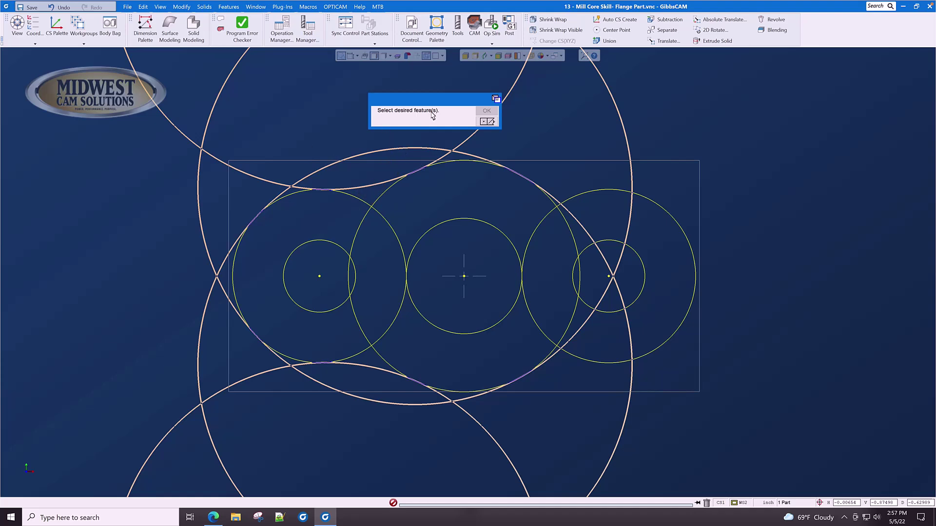
pyautogui.click(373, 186)
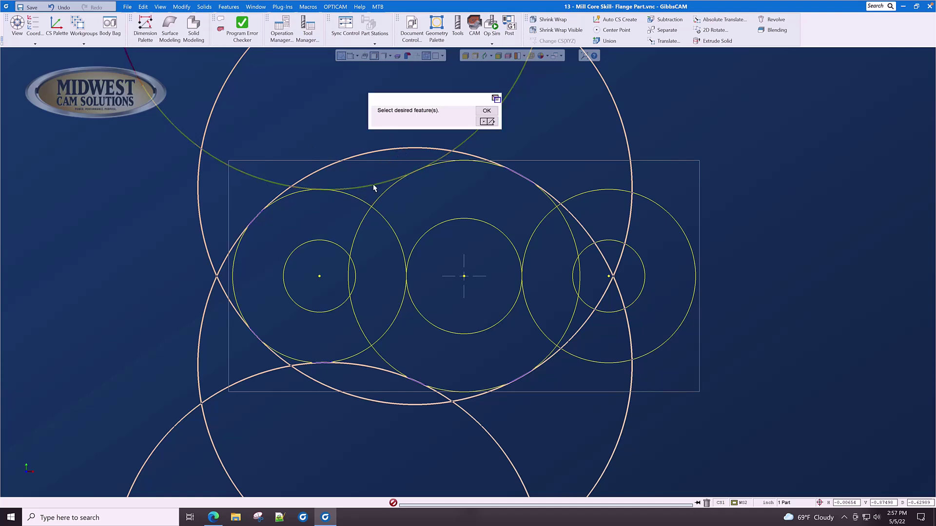
pyautogui.click(487, 111)
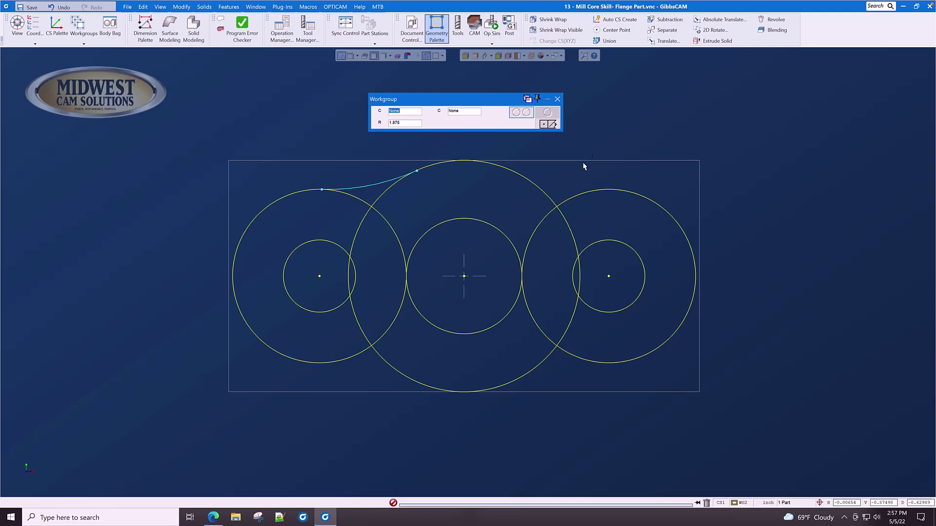
# - Join the tops of the centre and right outer circles with a 1.875-radius tangent arc
pyautogui.click(543, 193)
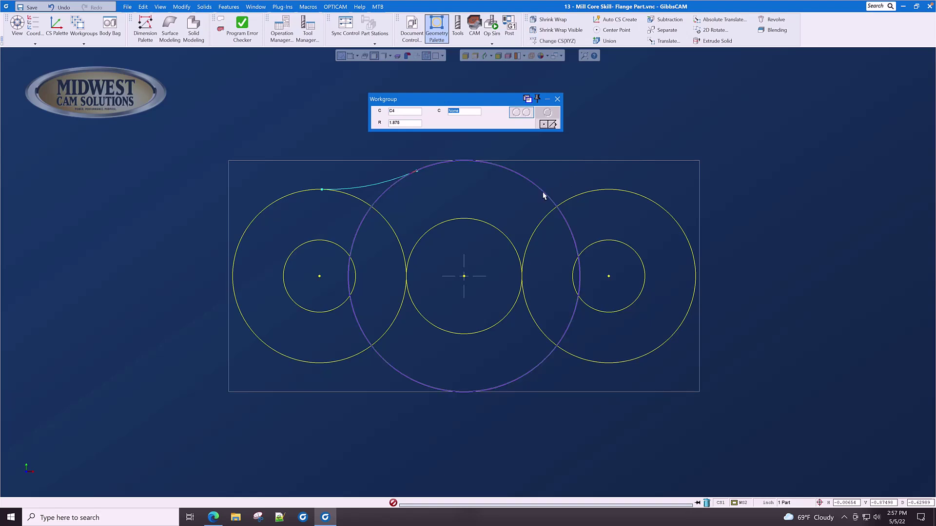
pyautogui.click(581, 197)
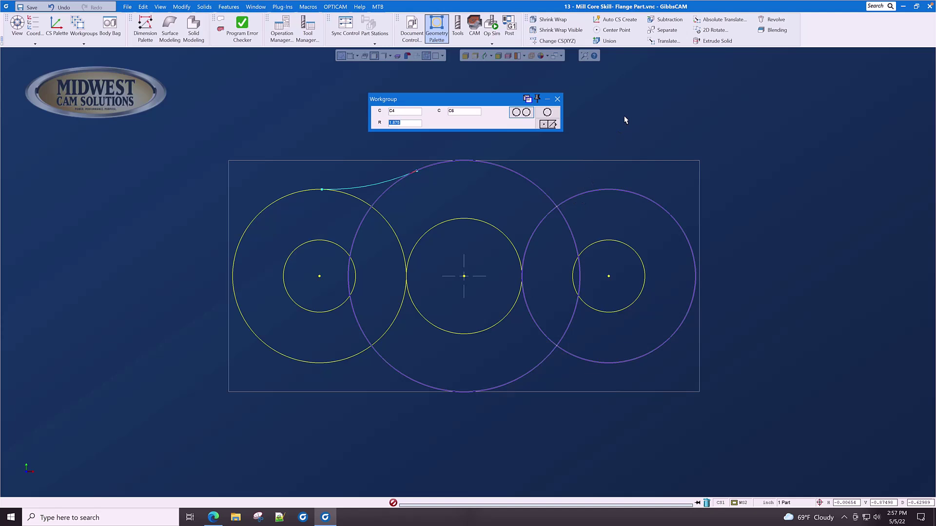
pyautogui.click(520, 115)
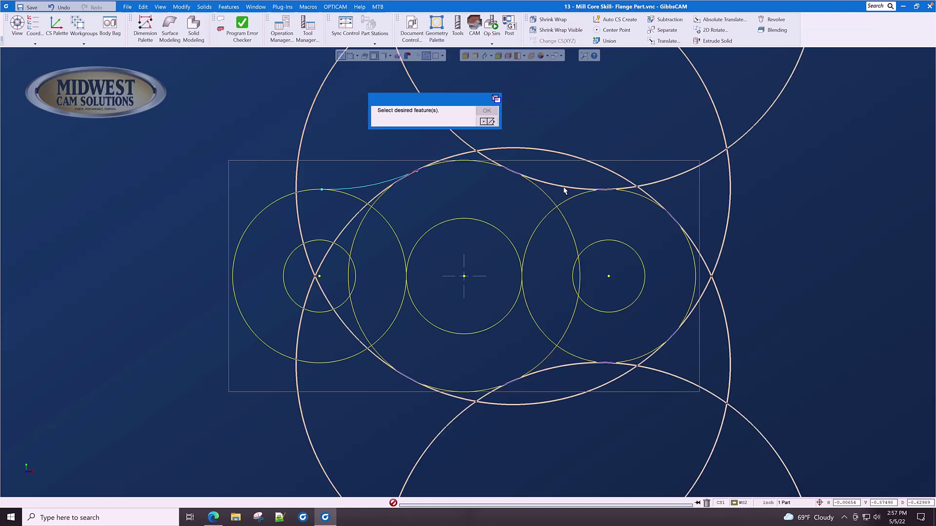
pyautogui.click(564, 189)
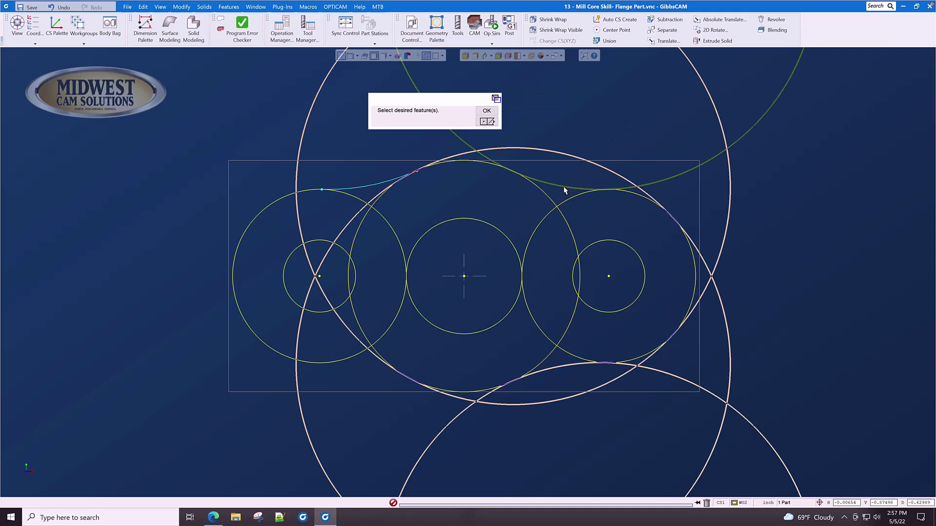
pyautogui.click(487, 111)
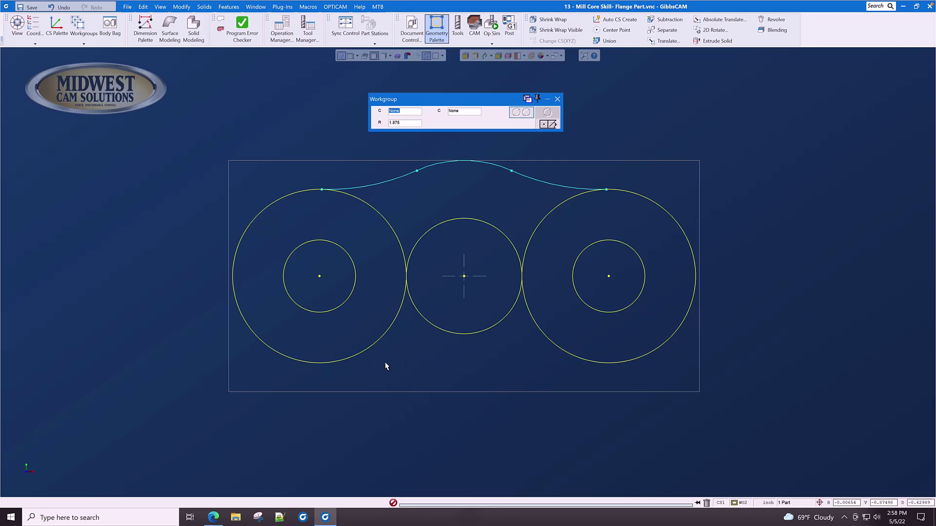
# - Duplicate the middle circle and generate 1.875 fillet candidates with the right outer circle
pyautogui.click(479, 163)
pyautogui.click(182, 7)
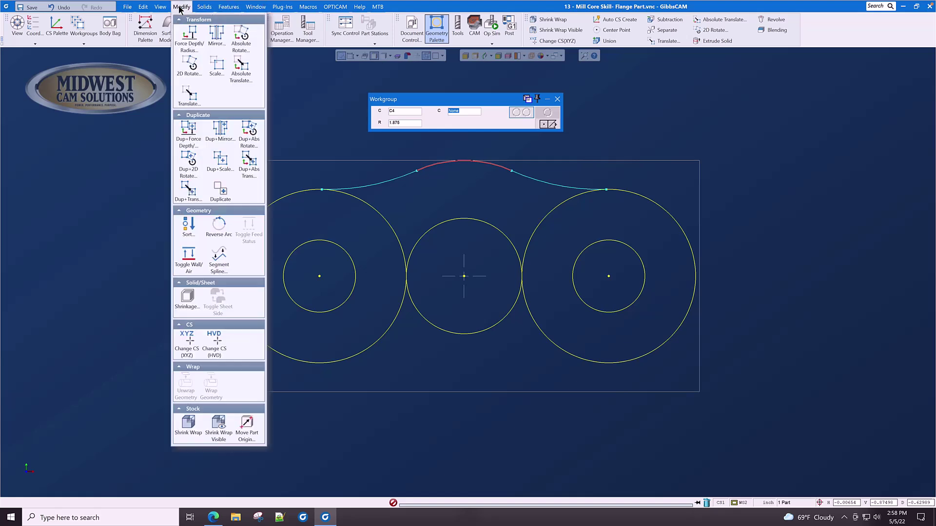
pyautogui.click(222, 191)
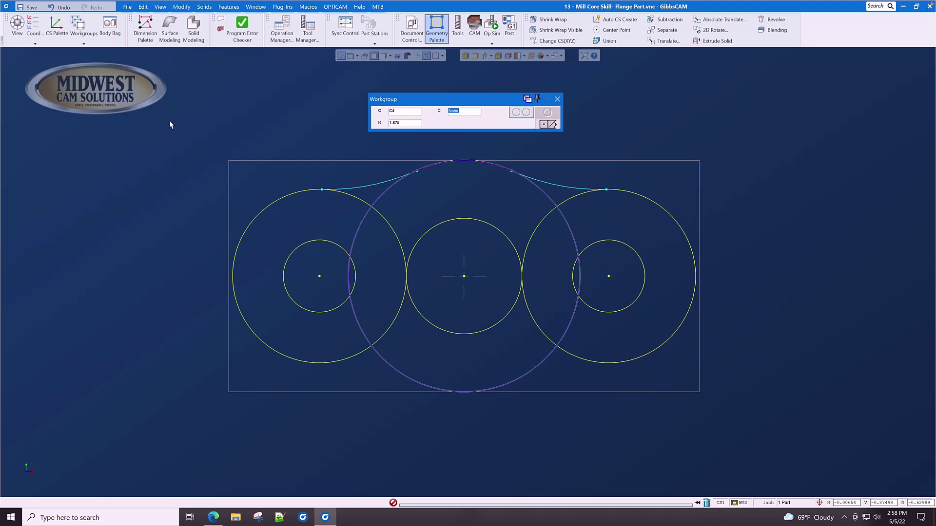
pyautogui.click(583, 362)
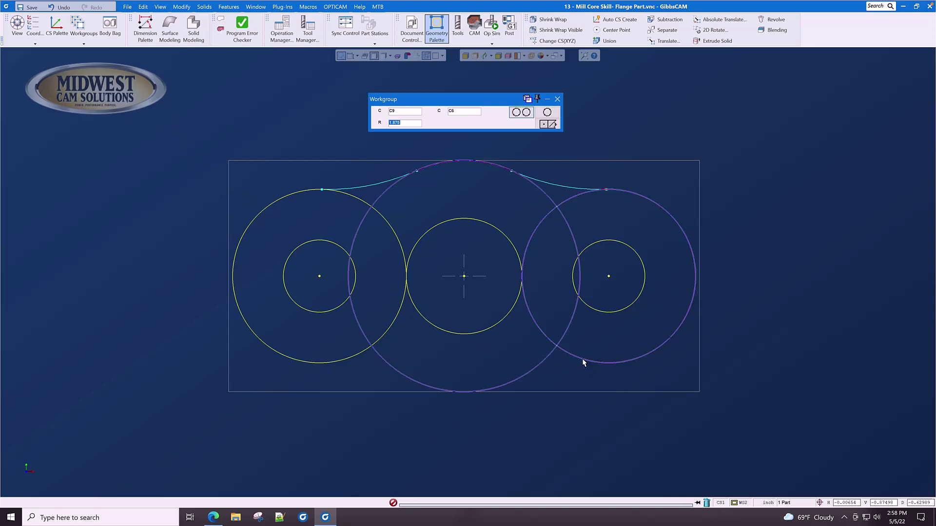
pyautogui.click(521, 112)
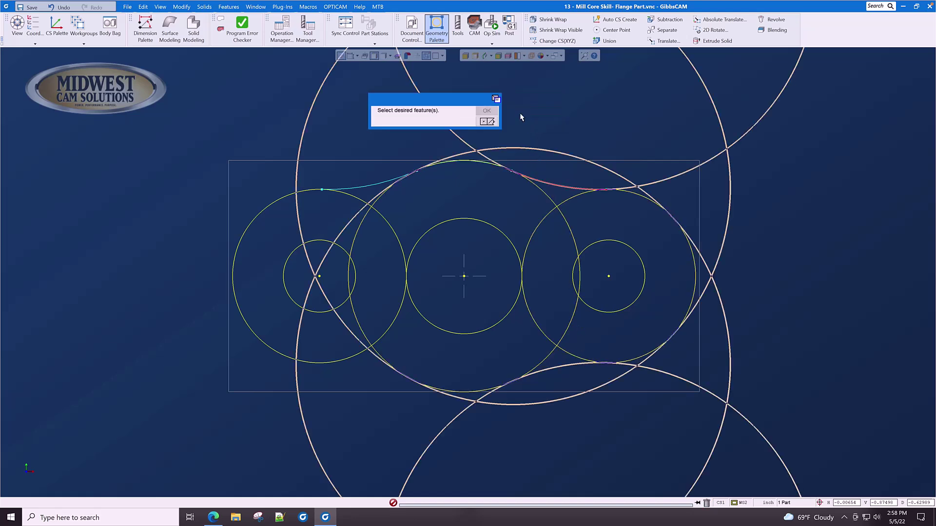
# - Keep the lower right 1.875 fillet, then reverse the right end arc outward
pyautogui.click(560, 370)
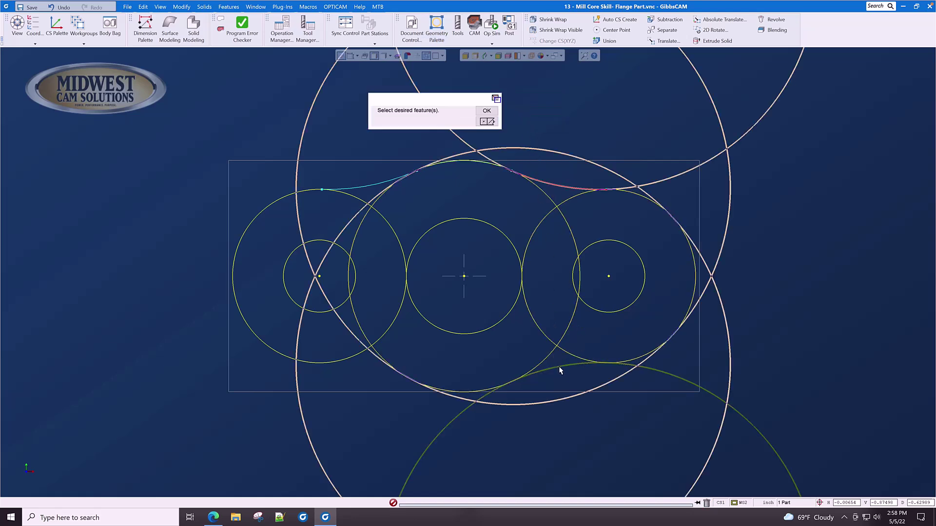
pyautogui.click(490, 112)
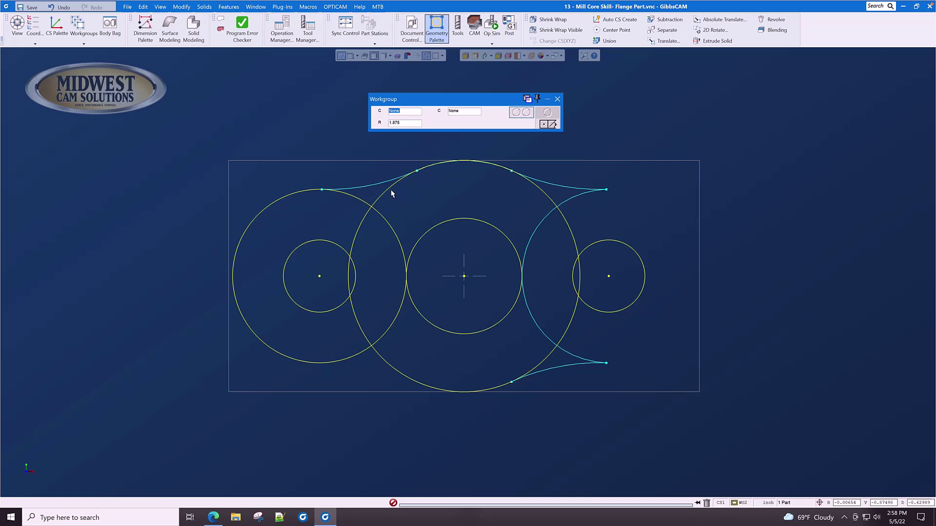
pyautogui.click(538, 230)
pyautogui.click(182, 7)
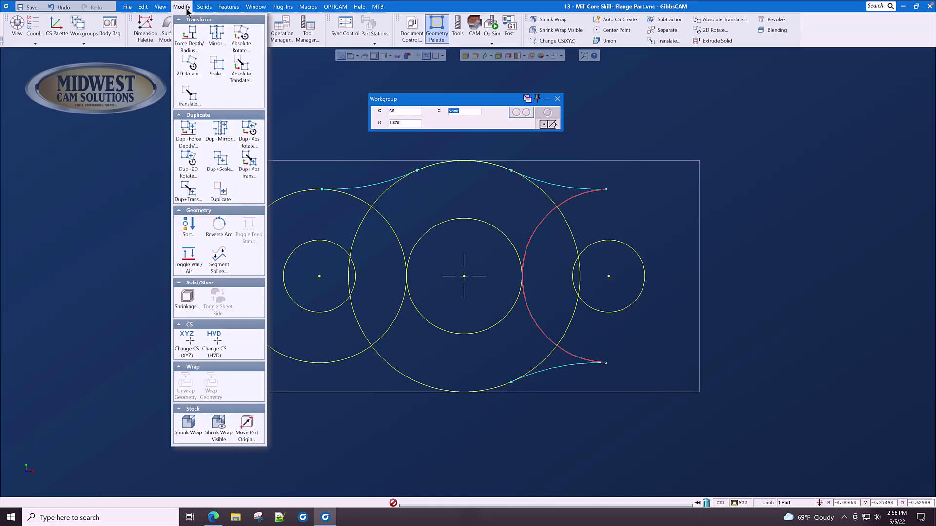
pyautogui.click(219, 227)
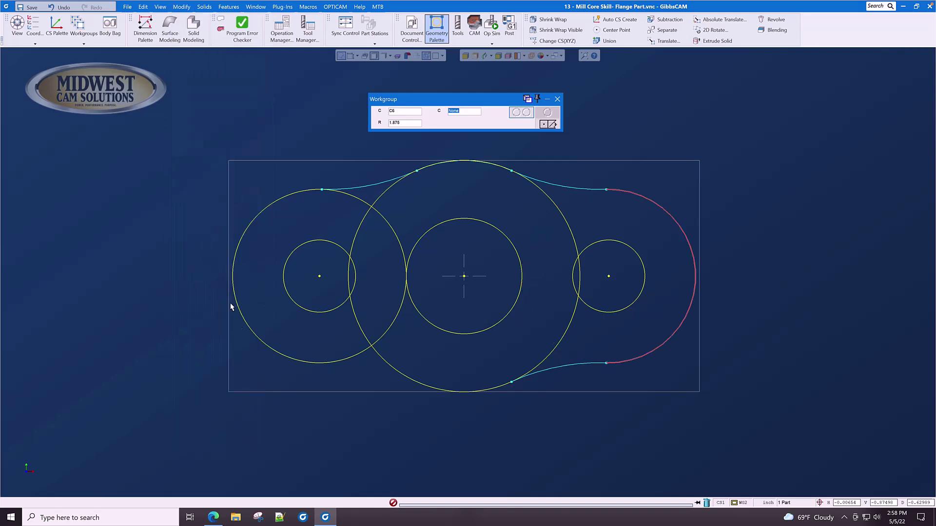
# - Add the lower-left 1.875 fillet between the middle and left outer circles
pyautogui.click(385, 363)
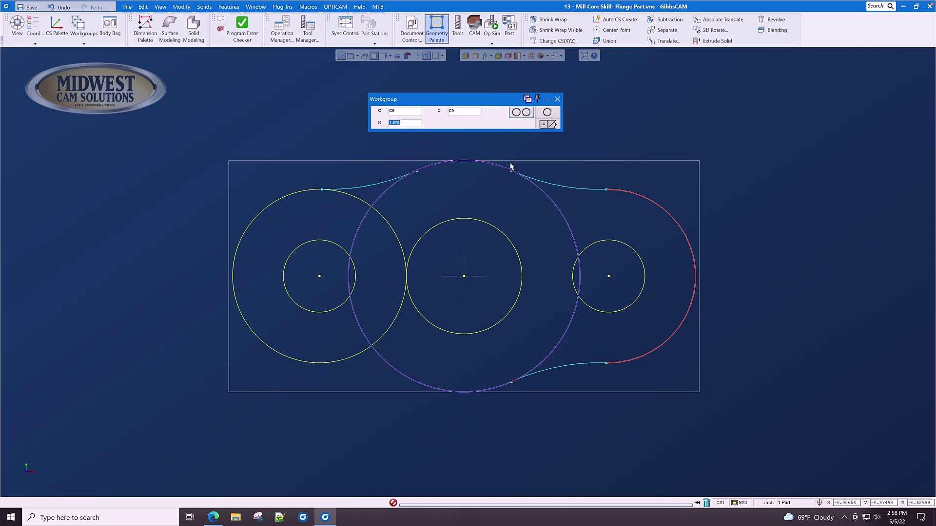
pyautogui.click(547, 125)
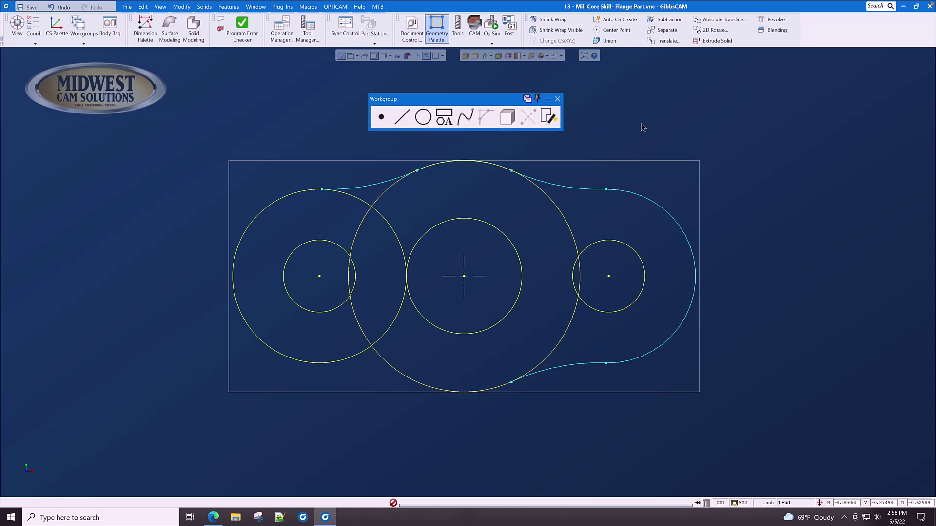
pyautogui.click(422, 117)
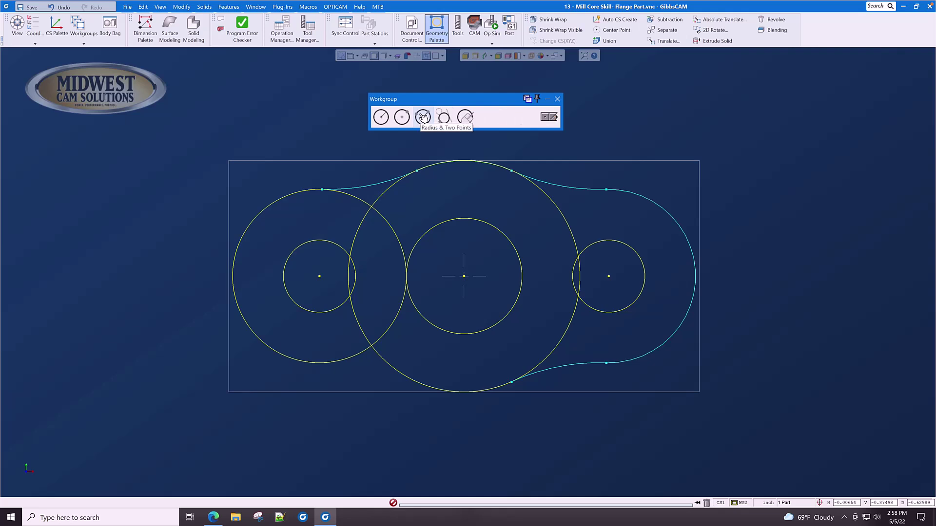
pyautogui.click(380, 358)
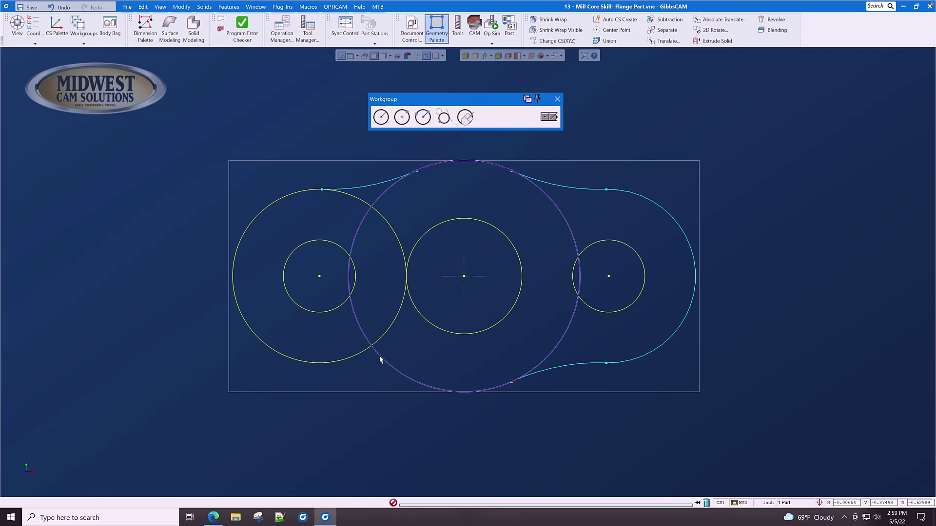
pyautogui.click(350, 357)
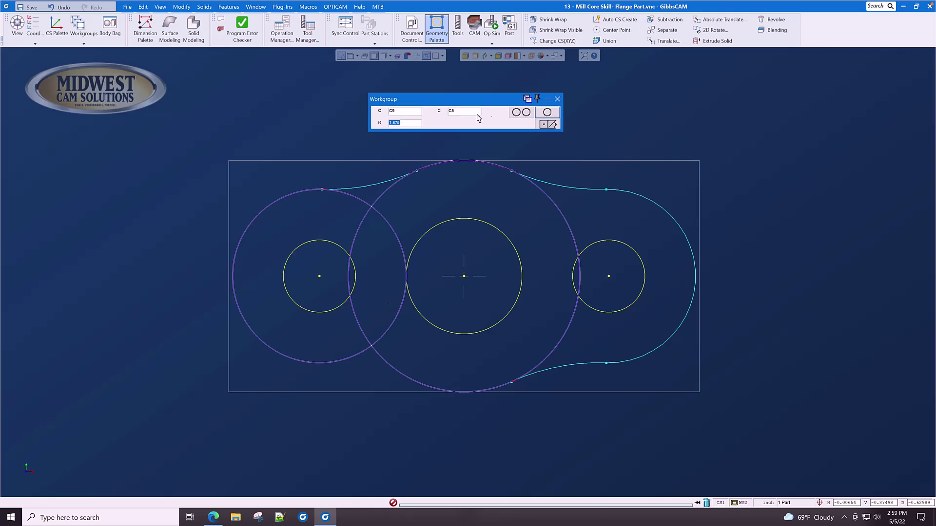
pyautogui.click(519, 114)
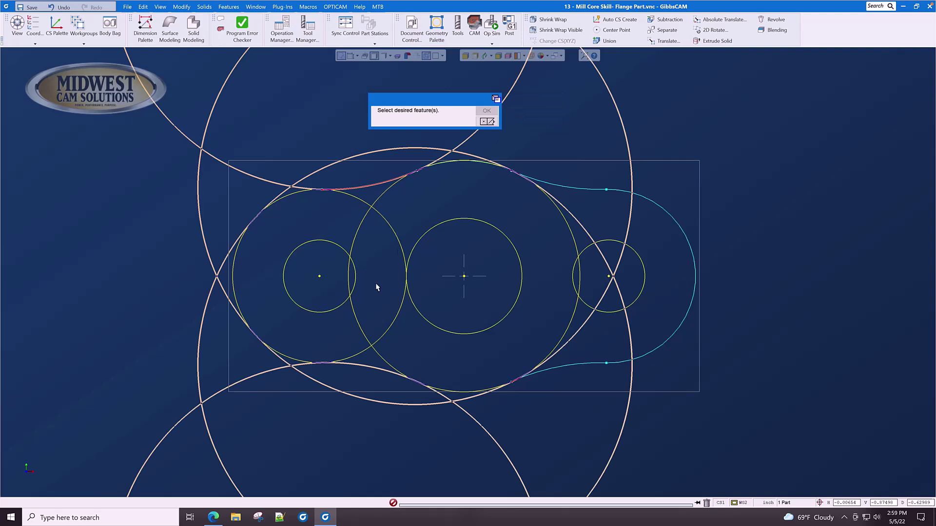
pyautogui.click(368, 365)
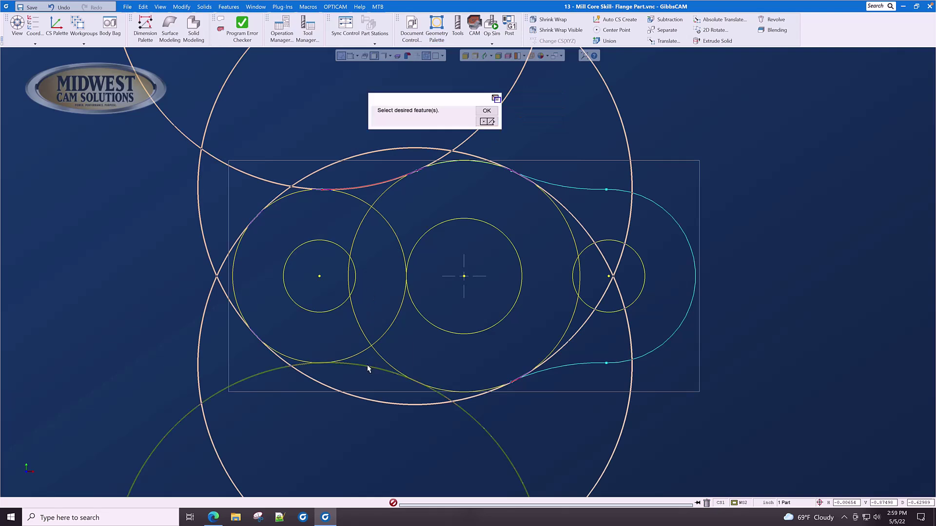
pyautogui.click(487, 111)
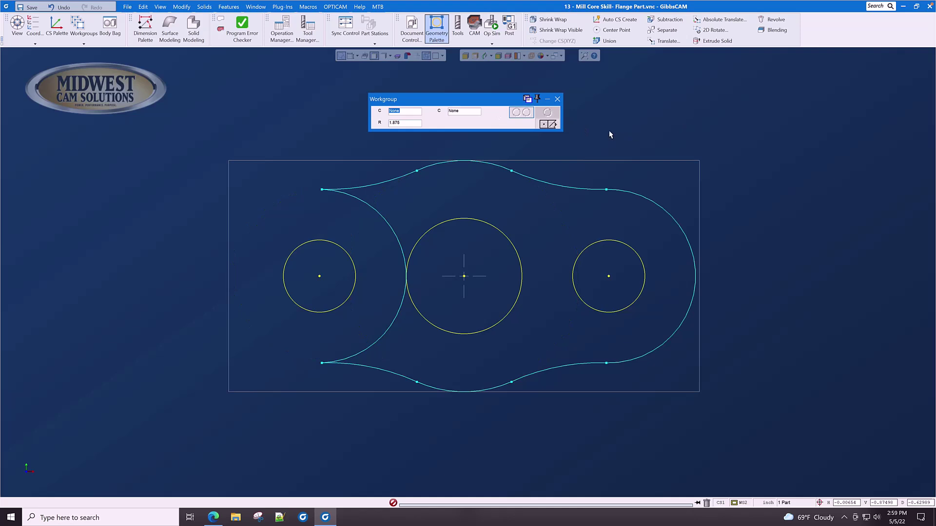
pyautogui.click(390, 229)
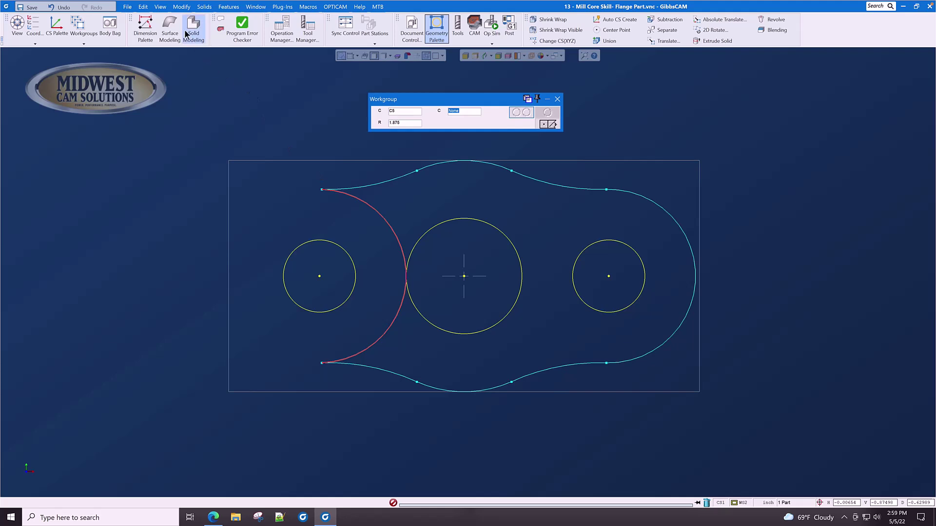
# - Reverse the left end arc so it bulges outward, closing the symmetric outline
pyautogui.click(181, 6)
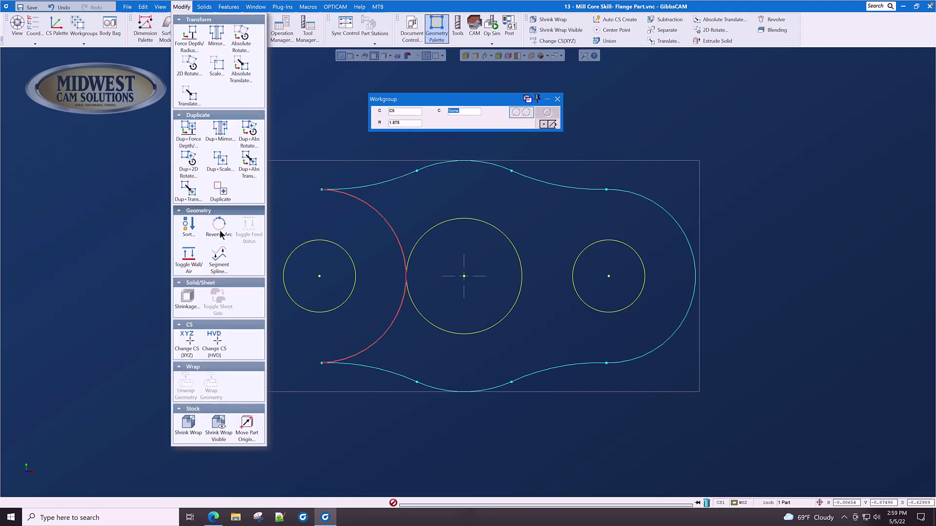
pyautogui.click(290, 117)
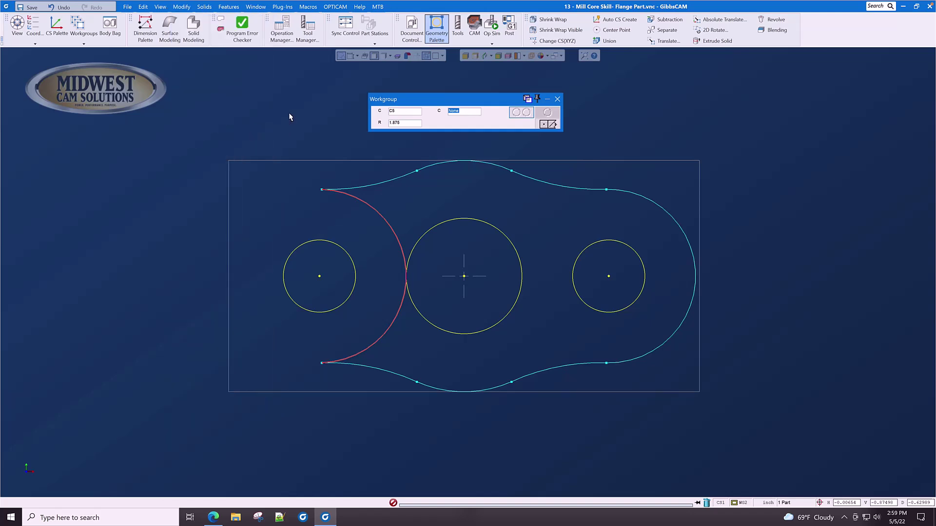
pyautogui.hotkey('ctrl', 'z')
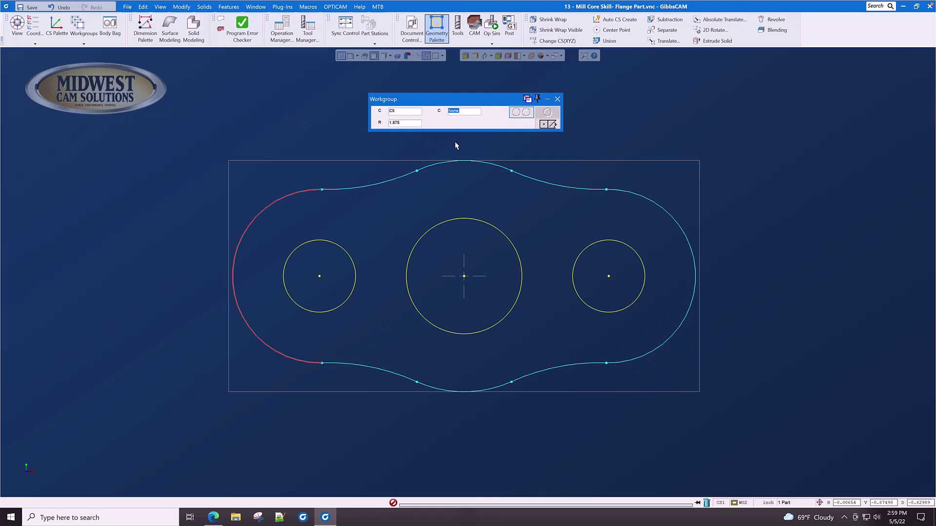
pyautogui.click(551, 126)
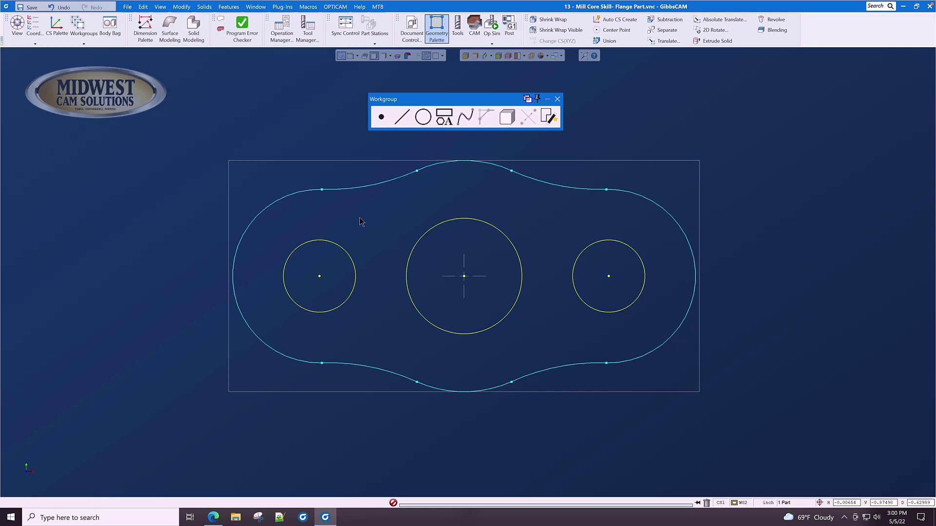
# - Offset the flange outline by 0.125 with rounded corners (Square Corners off)
pyautogui.doubleClick(380, 182)
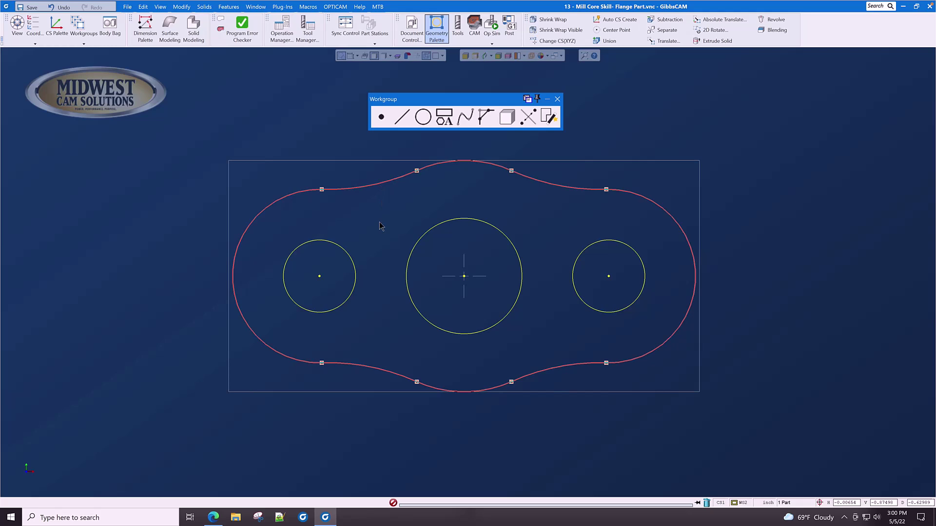
pyautogui.click(445, 119)
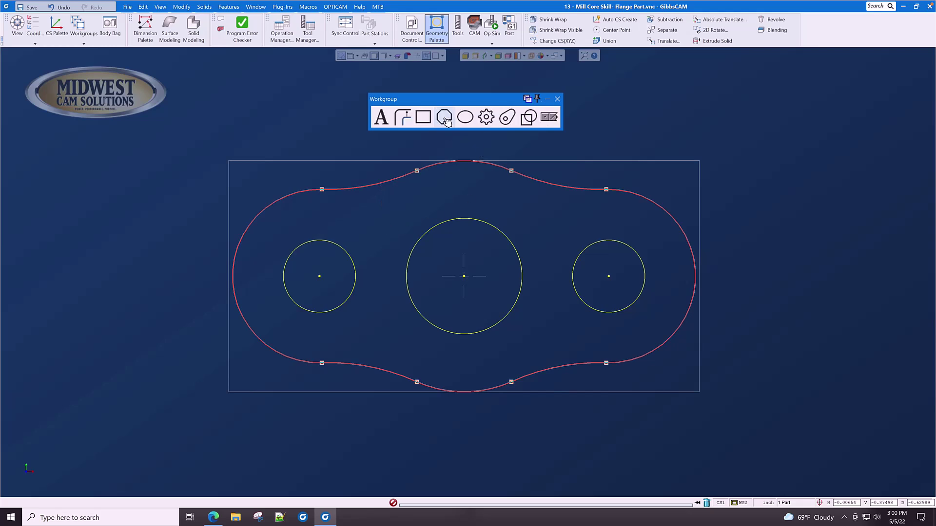
pyautogui.click(406, 118)
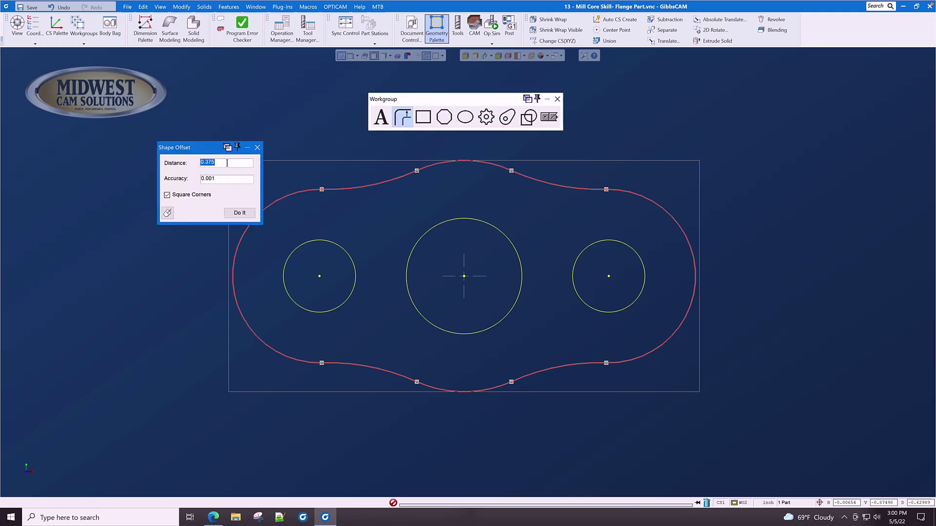
pyautogui.write('.125')
pyautogui.click(167, 195)
pyautogui.click(238, 213)
pyautogui.click(258, 147)
# - Delete the outer offset contour, keeping only the inner one
pyautogui.click(292, 124)
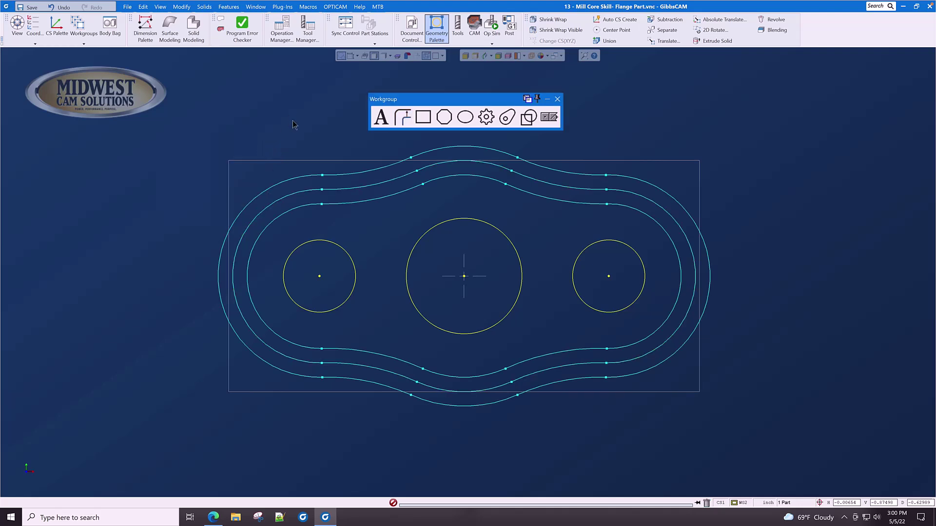
pyautogui.click(445, 148)
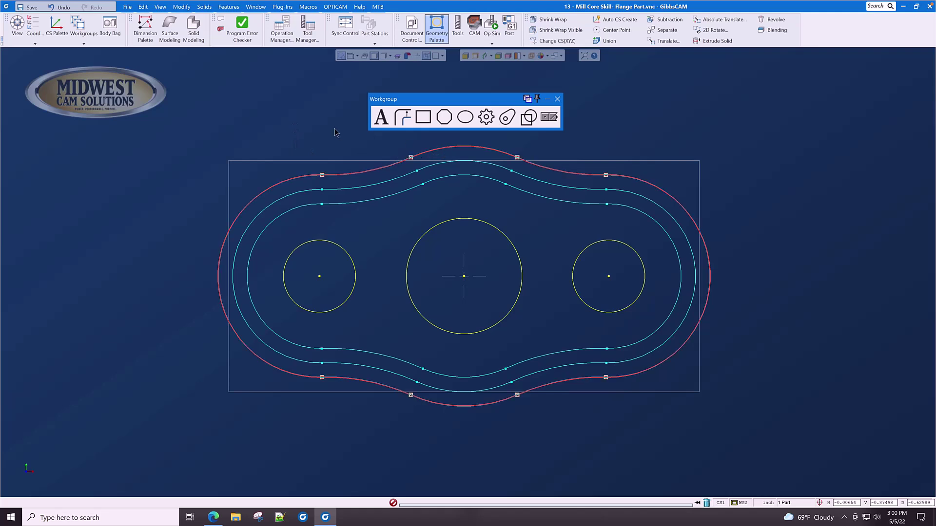
pyautogui.press('Delete')
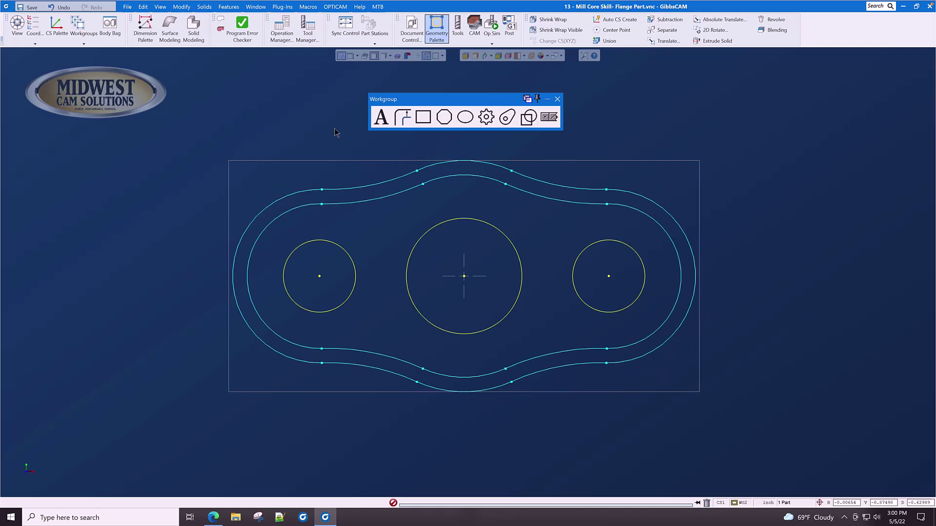
# - Close the Workgroup geometry palette, then view the flange contours and stock block isometrically, fully unzoomed
pyautogui.click(549, 117)
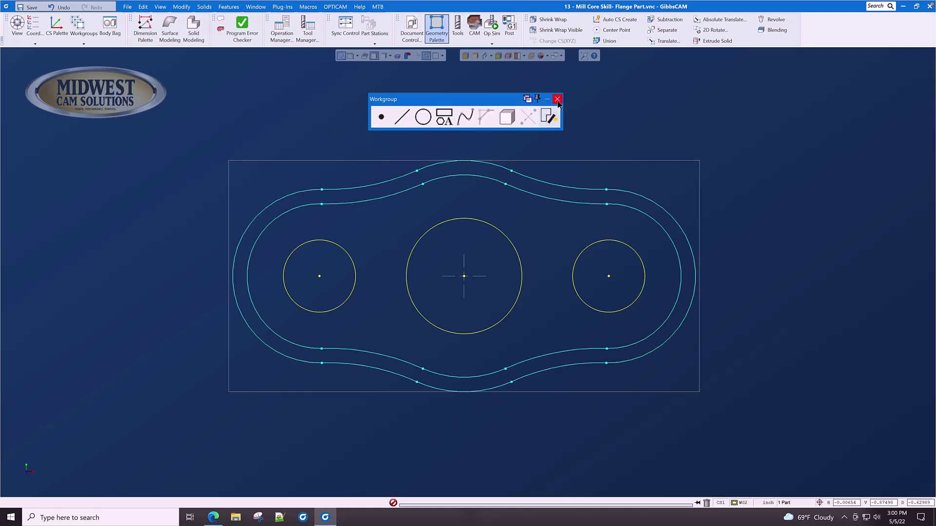
pyautogui.click(557, 99)
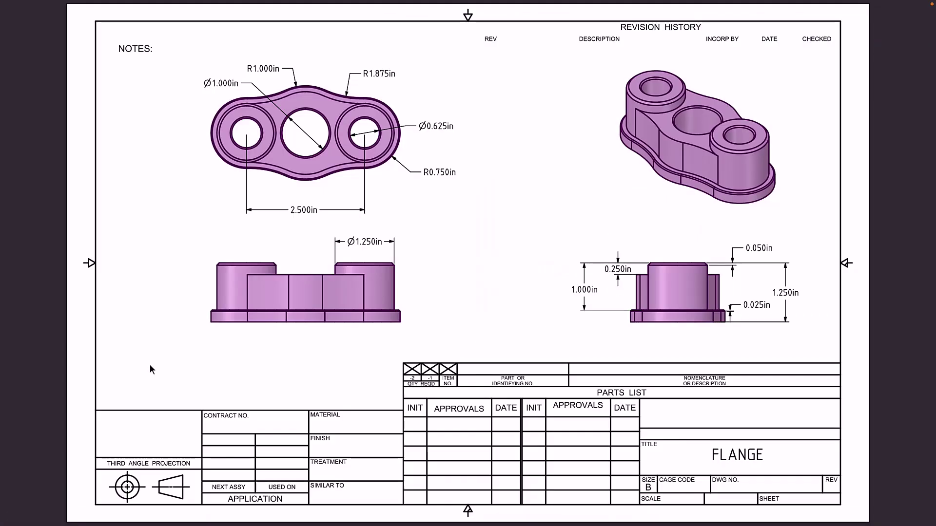
pyautogui.hotkey('alt', 'Tab')
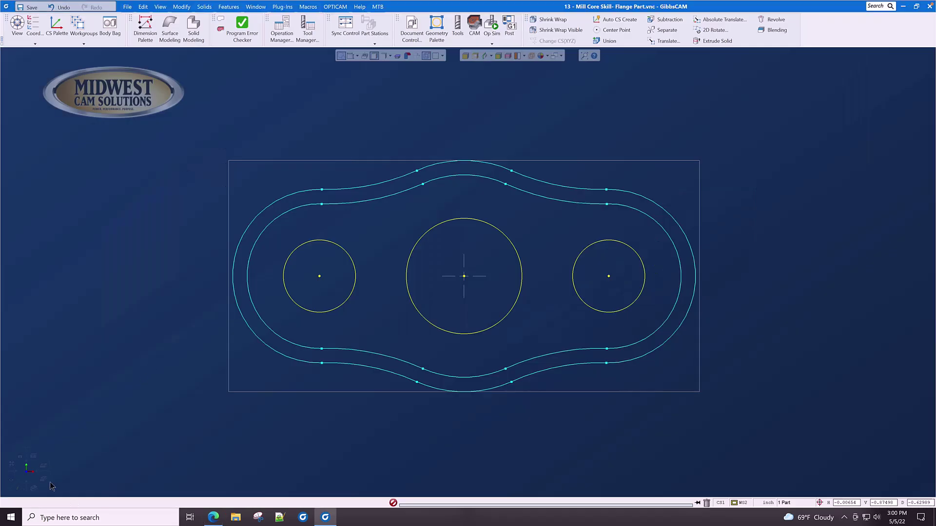
pyautogui.click(33, 488)
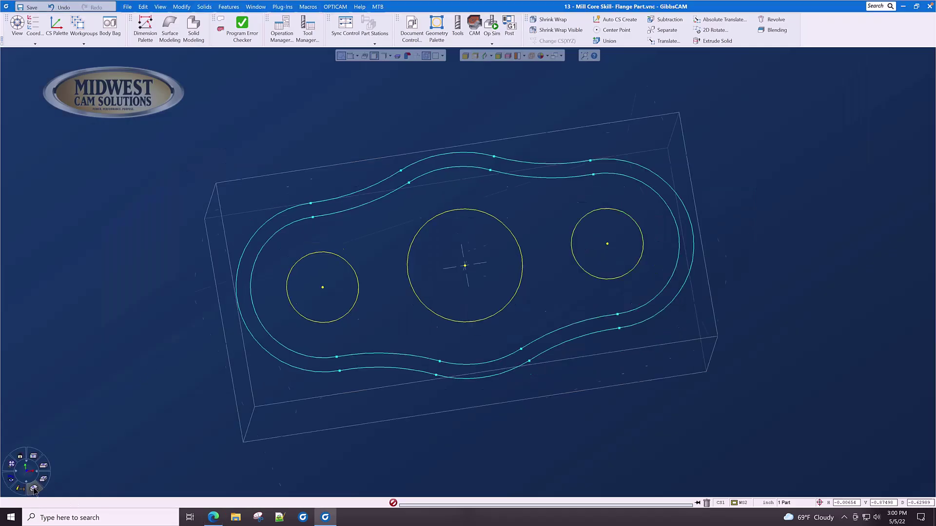
pyautogui.click(11, 464)
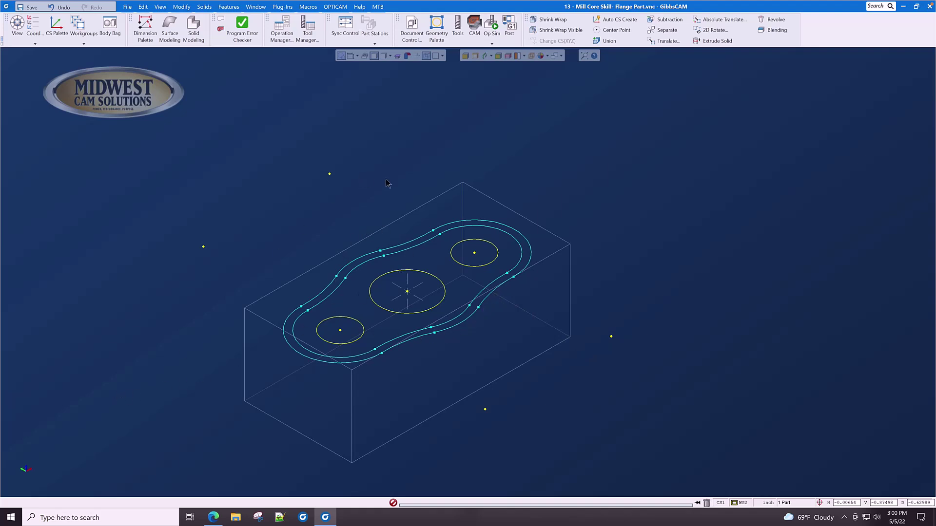
# - Select and delete all eight existing machining operations, then clear the pending process list
pyautogui.click(457, 25)
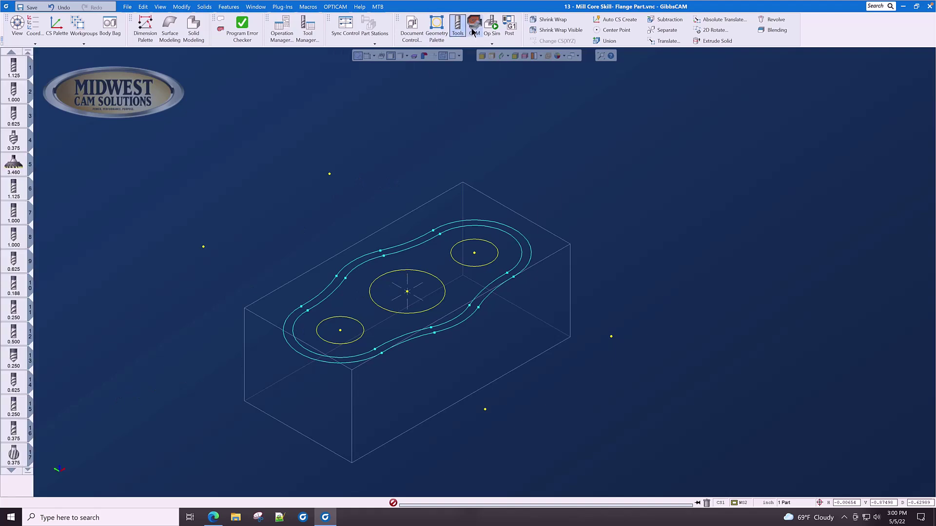
pyautogui.click(472, 31)
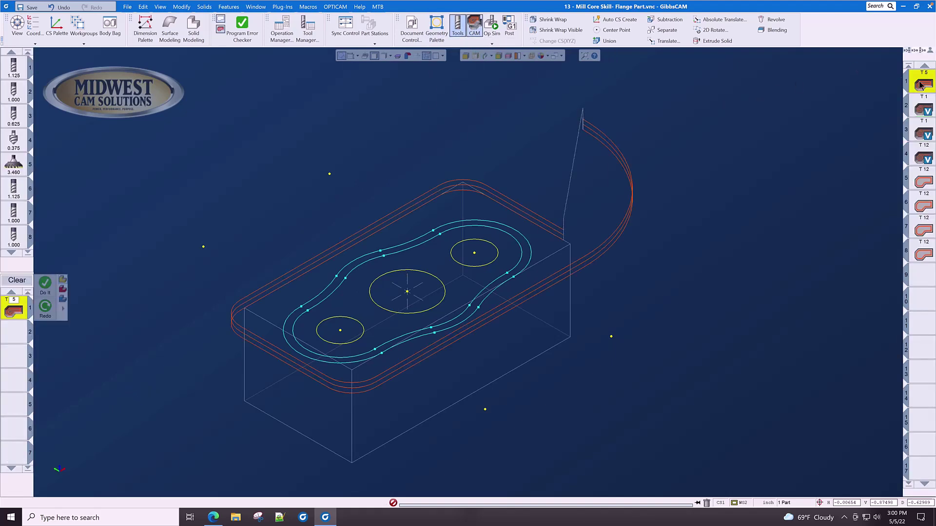
pyautogui.keyDown('shift'); pyautogui.click(928, 263); pyautogui.keyUp('shift')
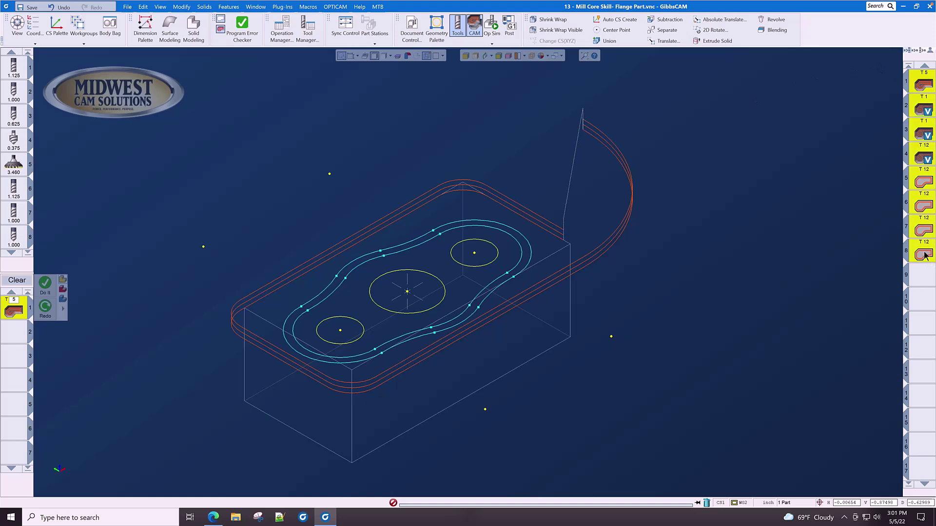
pyautogui.click(706, 503)
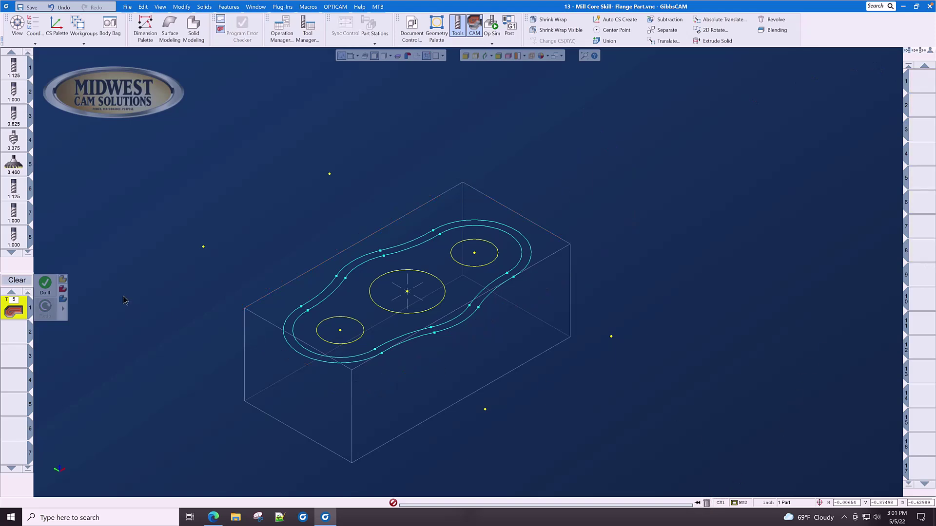
pyautogui.click(16, 282)
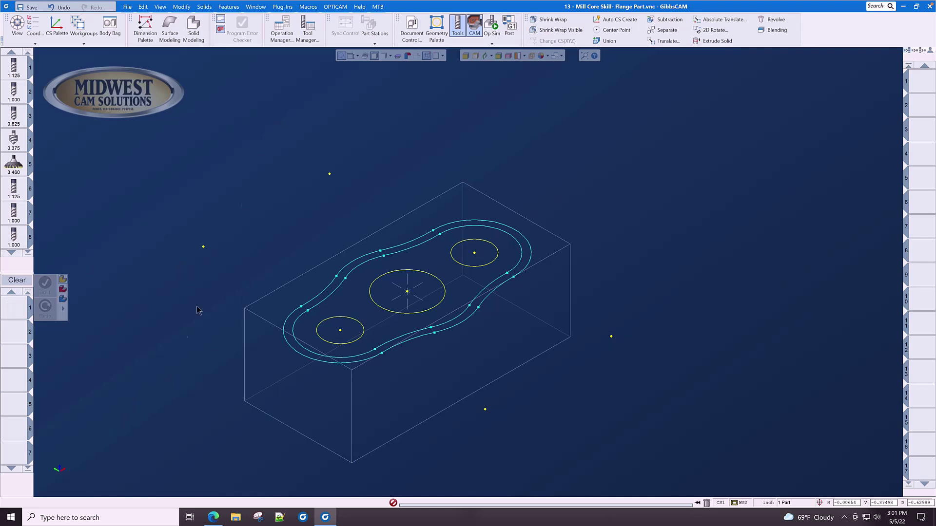
pyautogui.moveTo(74, 472)
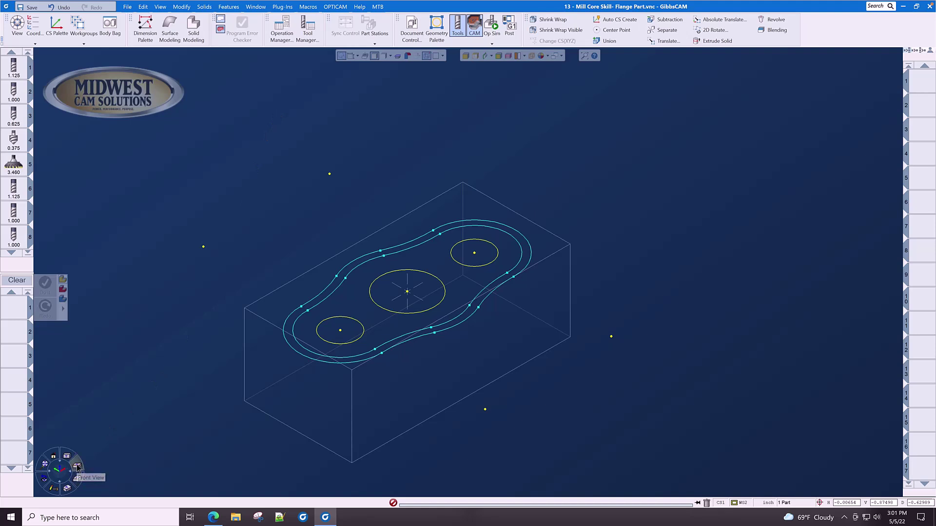
pyautogui.click(77, 468)
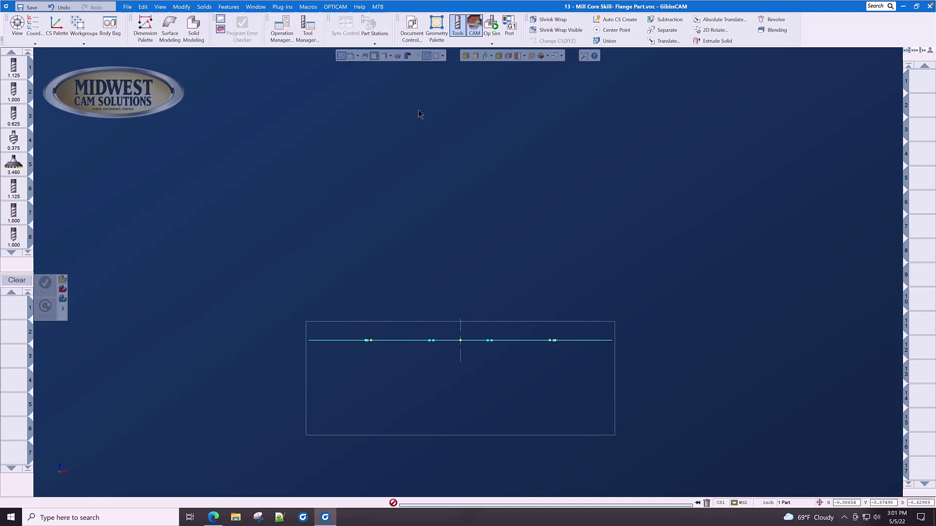
pyautogui.click(410, 30)
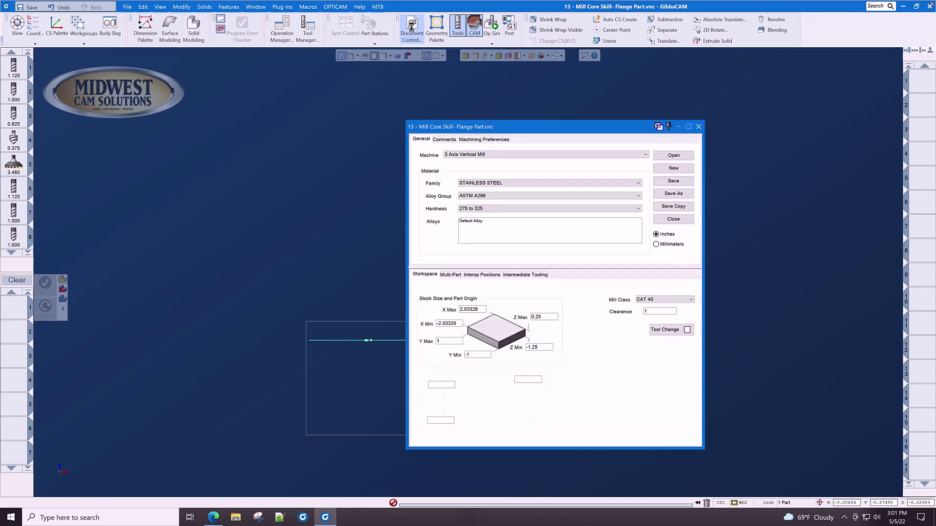
pyautogui.doubleClick(553, 317)
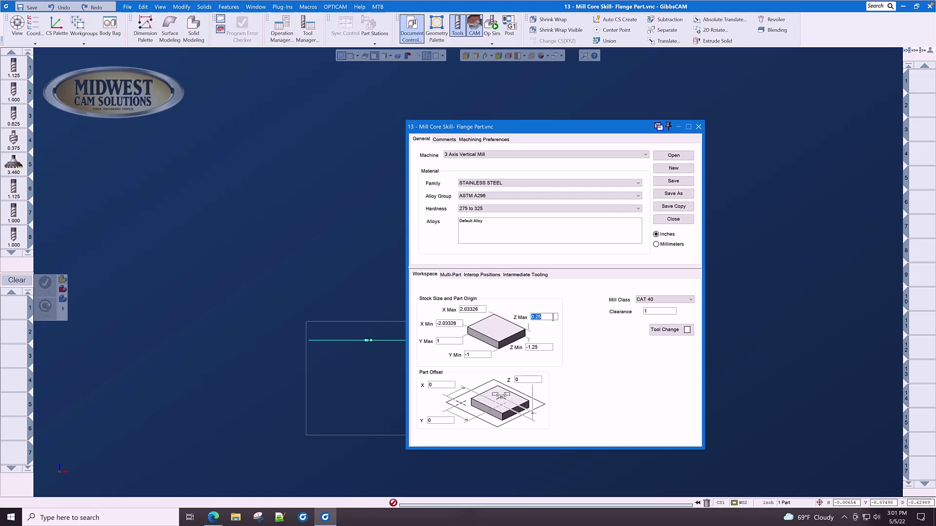
pyautogui.click(699, 127)
pyautogui.moveTo(61, 469)
pyautogui.click(68, 488)
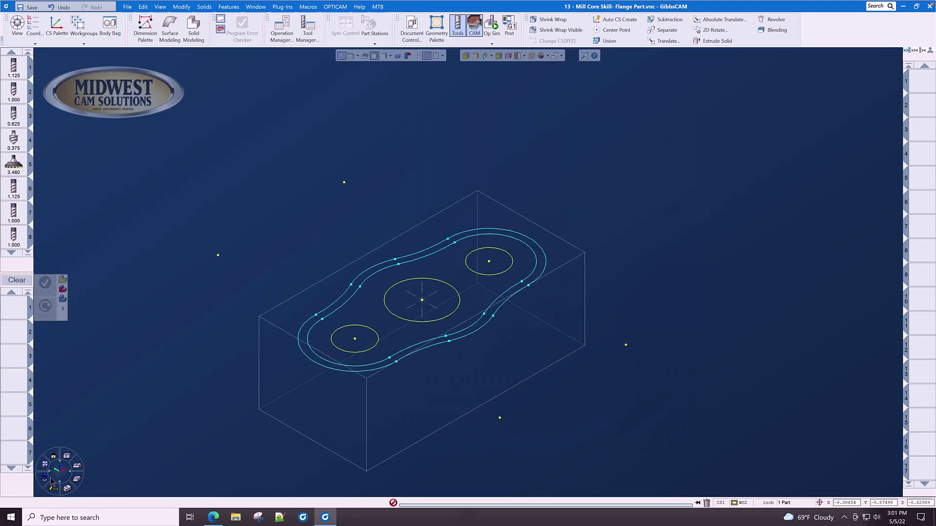
pyautogui.click(43, 469)
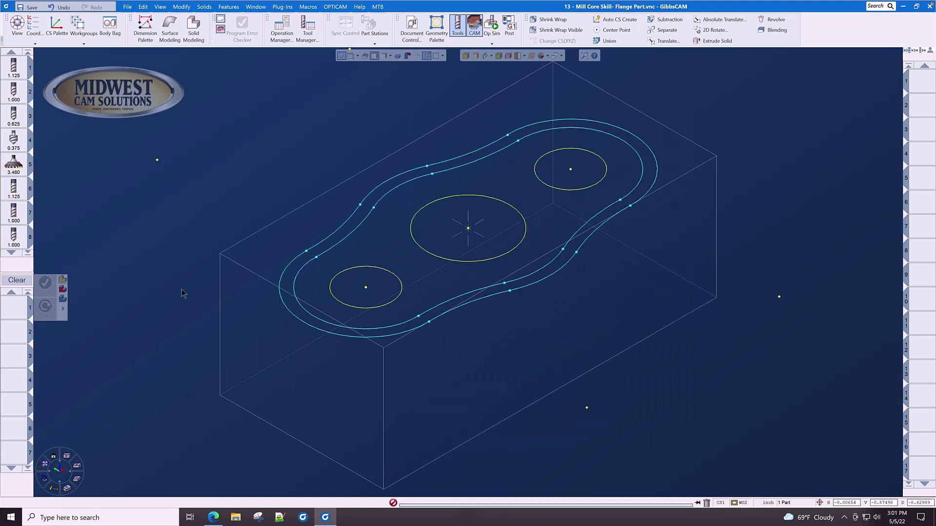
pyautogui.moveTo(58, 468)
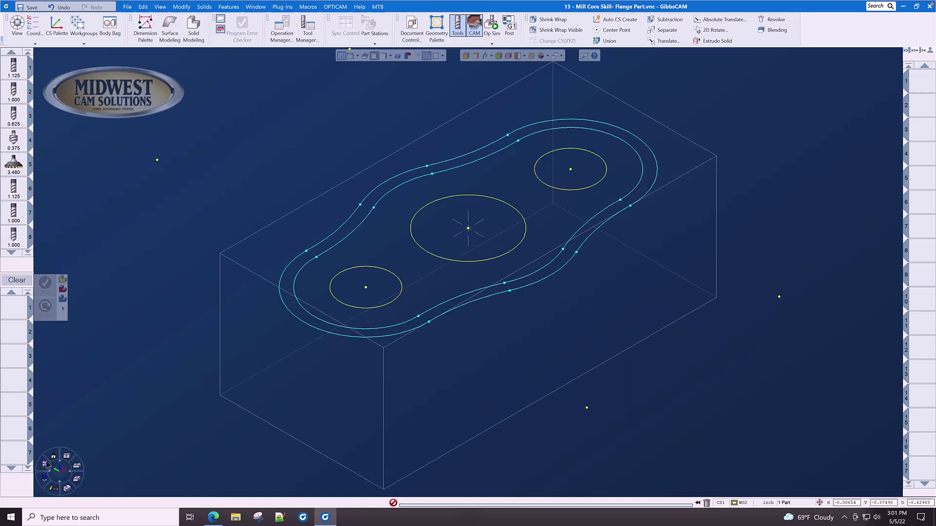